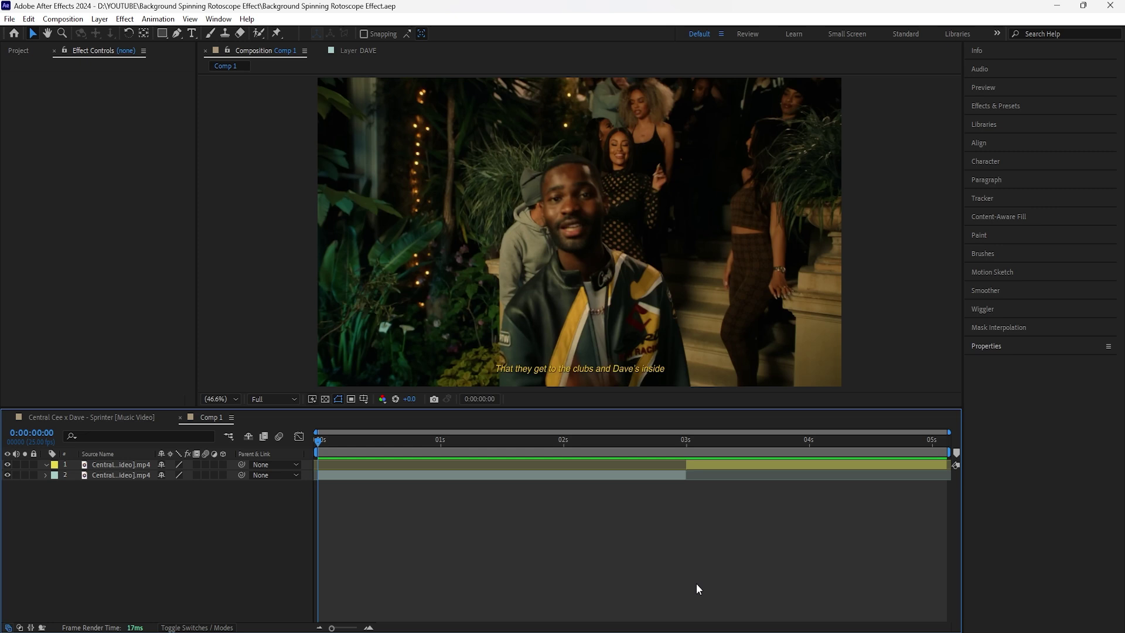
Step: Preview the composition, open the lower clip in its layer view and select the jacketed man in the foreground with the Roto Brush
key("space")
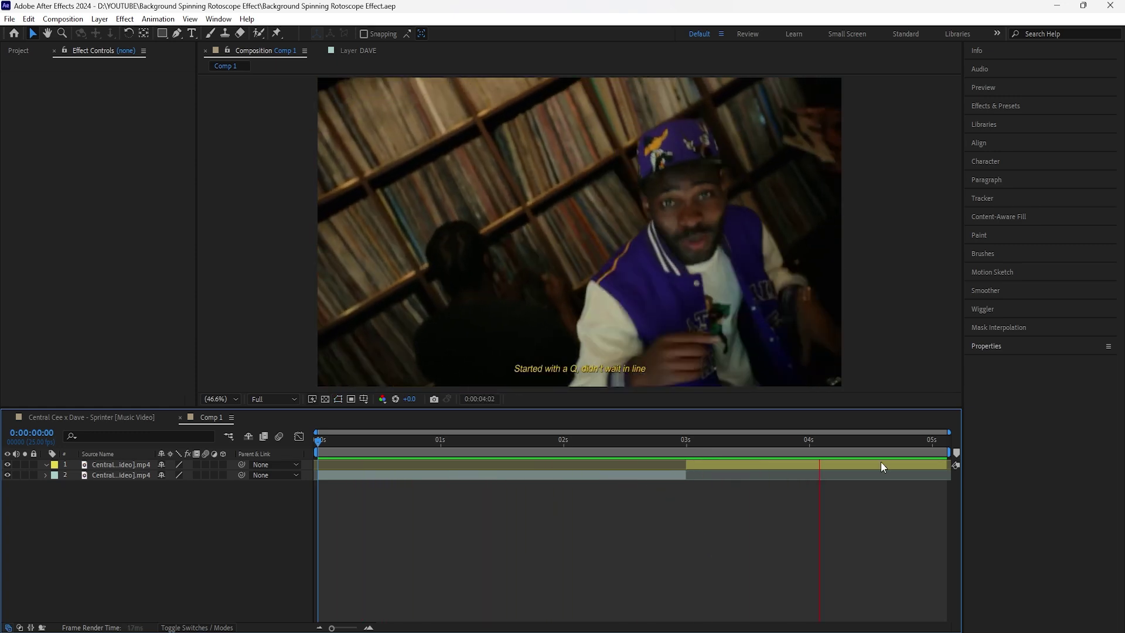
left_click_drag(898, 442, 263, 507)
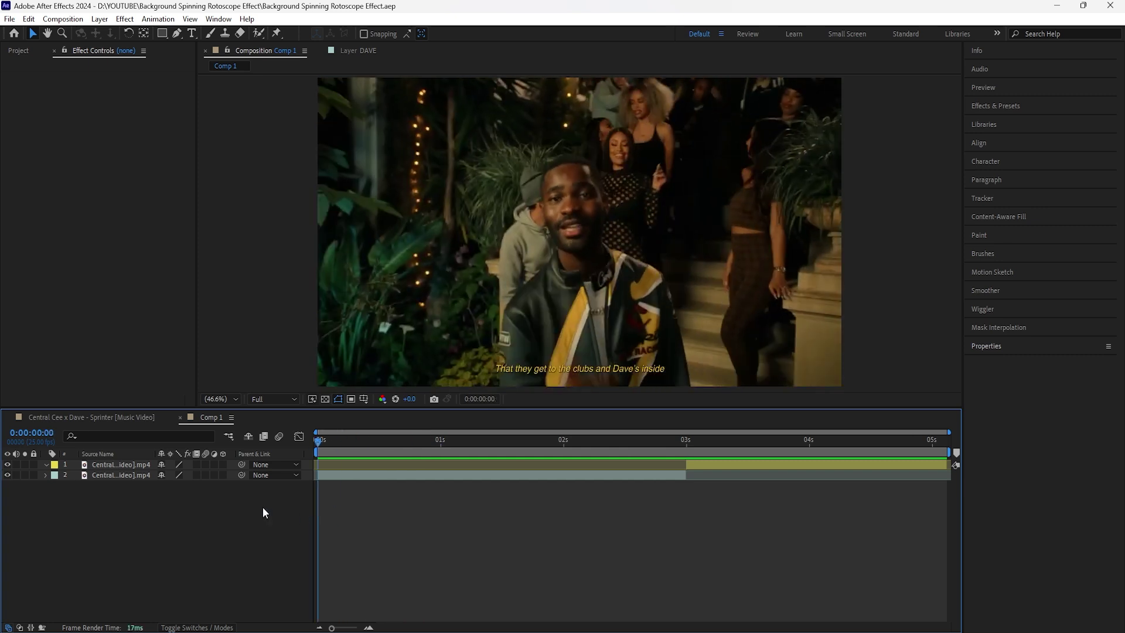
left_click(132, 478)
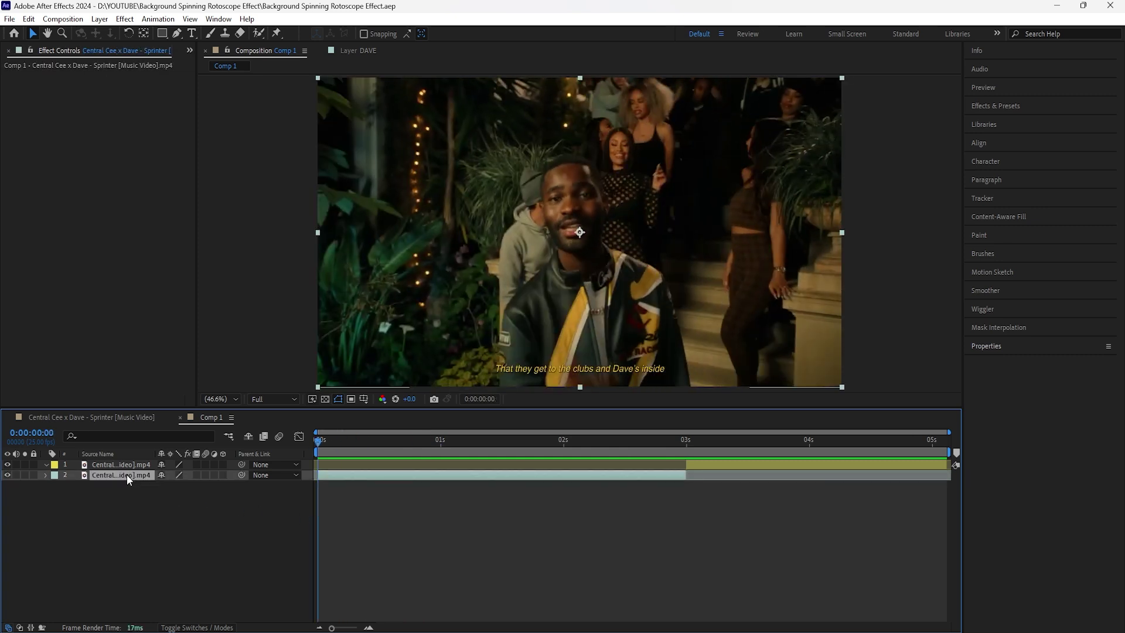
double_click(126, 473)
left_click(262, 37)
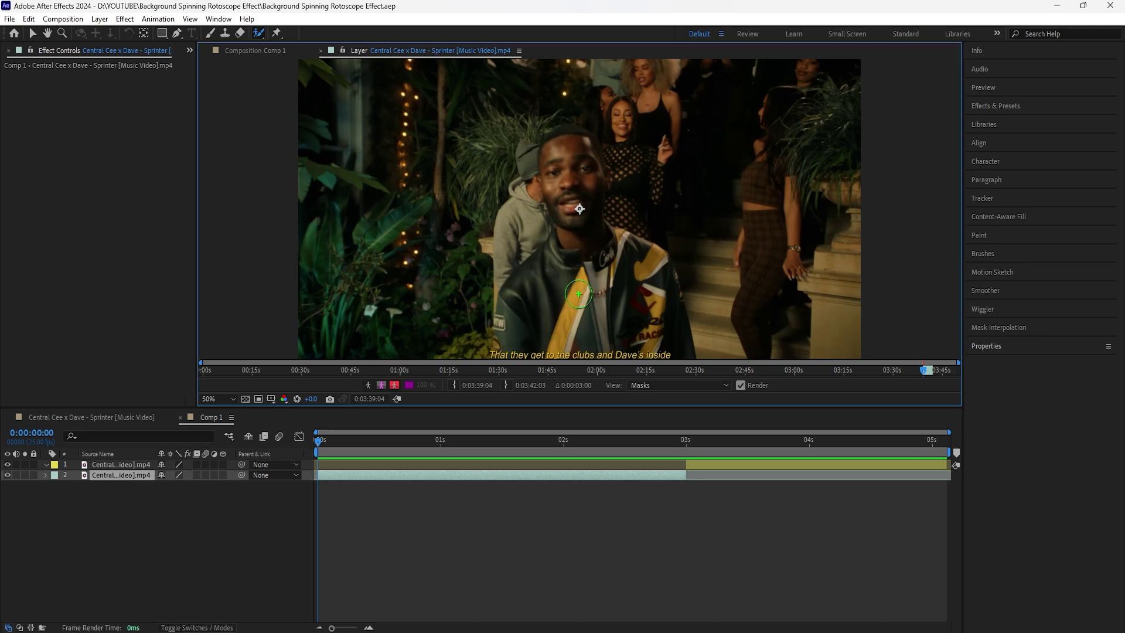
left_click_drag(576, 290, 583, 297)
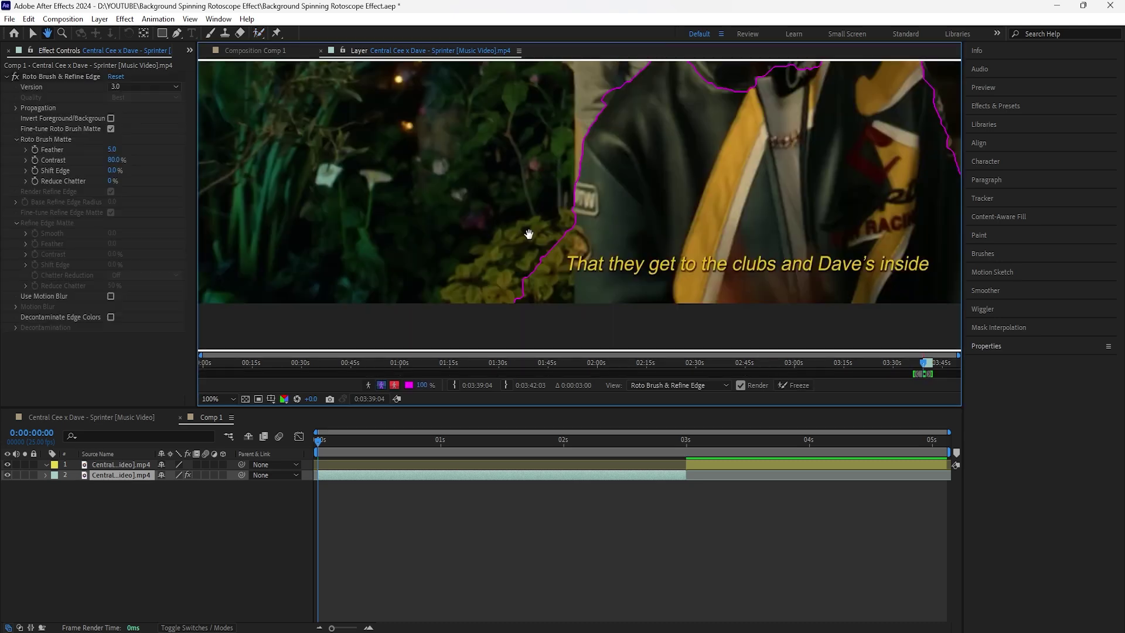
scroll(527, 236, "up", 1)
scroll(524, 273, "down", 4)
left_click_drag(318, 442, 357, 442)
scroll(577, 205, "up", 2)
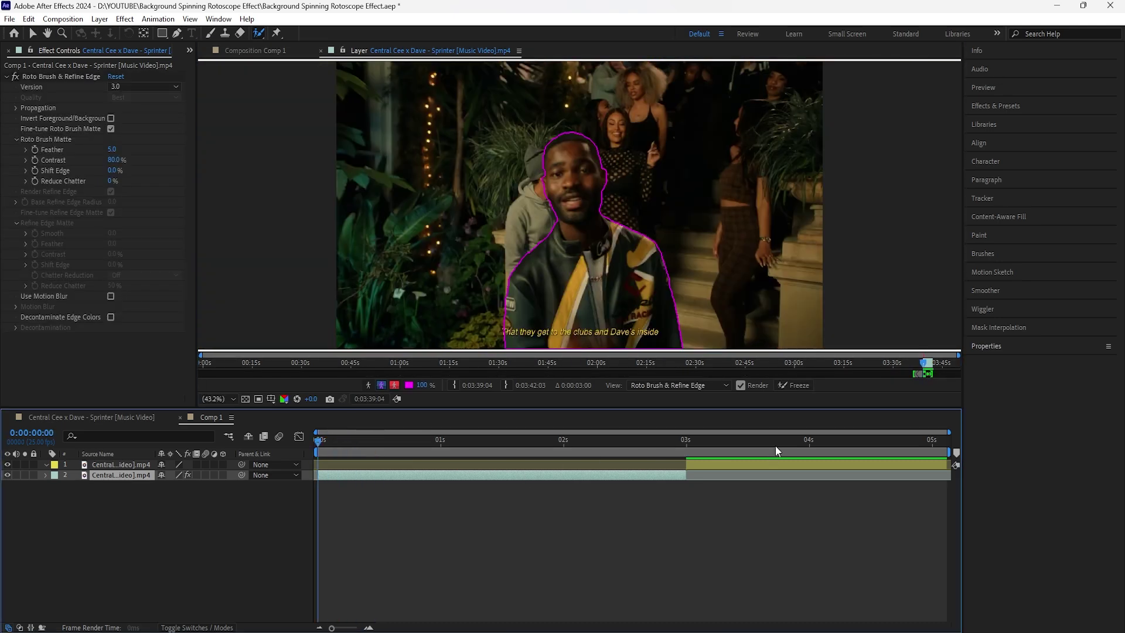
Step: Freeze the Roto Brush result and return to Comp 1 at the first frame
left_click(804, 385)
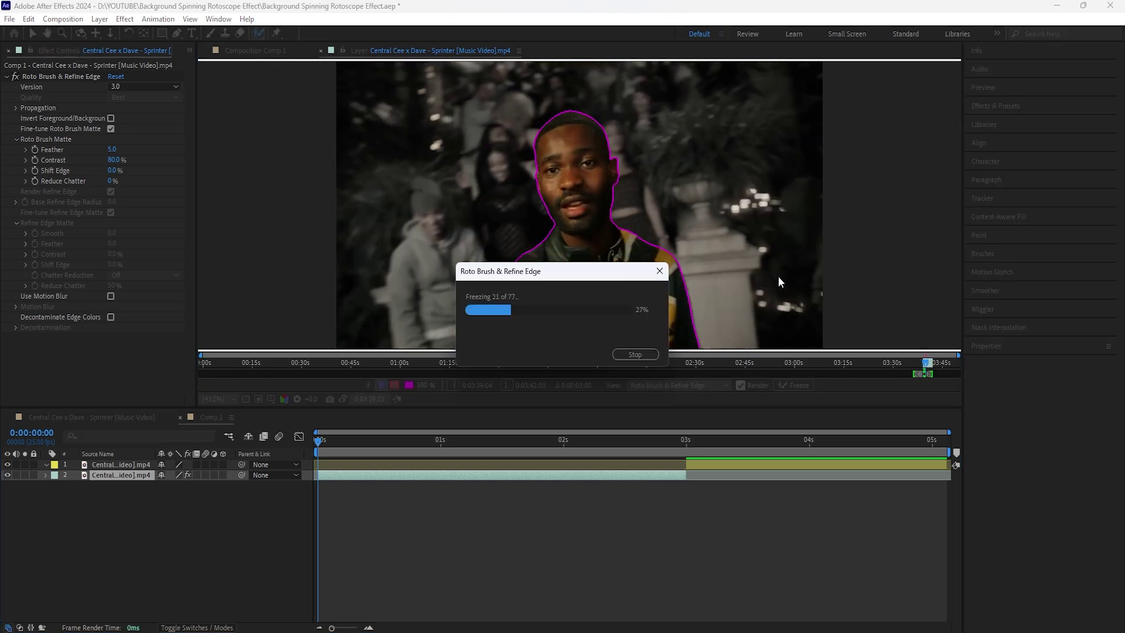
left_click(272, 51)
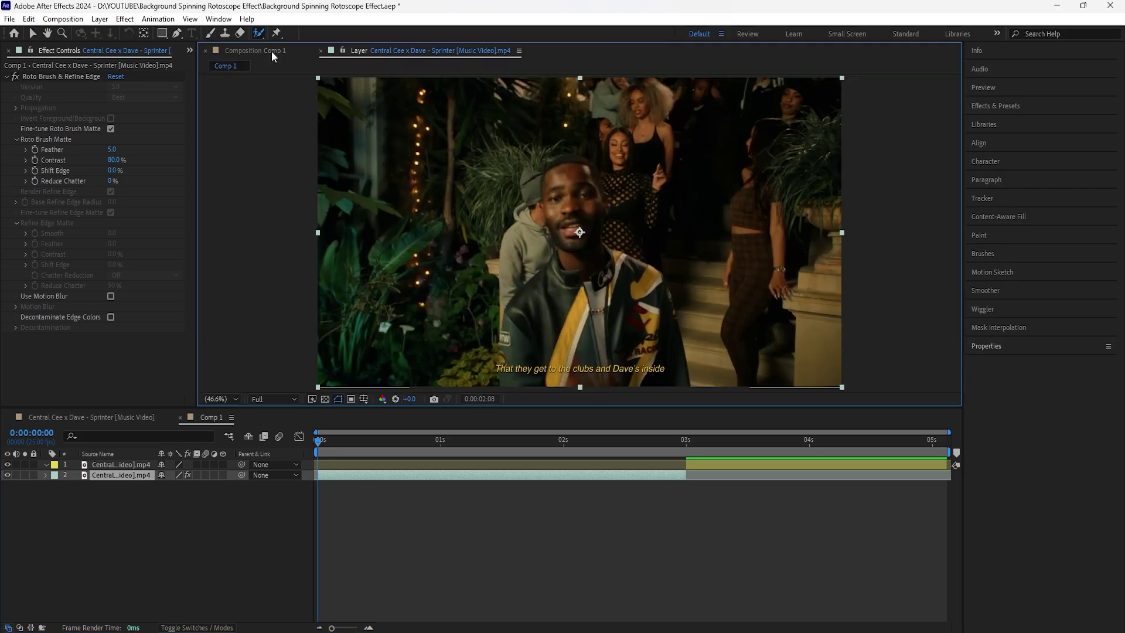
mouse_move(321, 442)
left_mouse_down()
mouse_move(548, 452)
mouse_move(316, 451)
left_mouse_up()
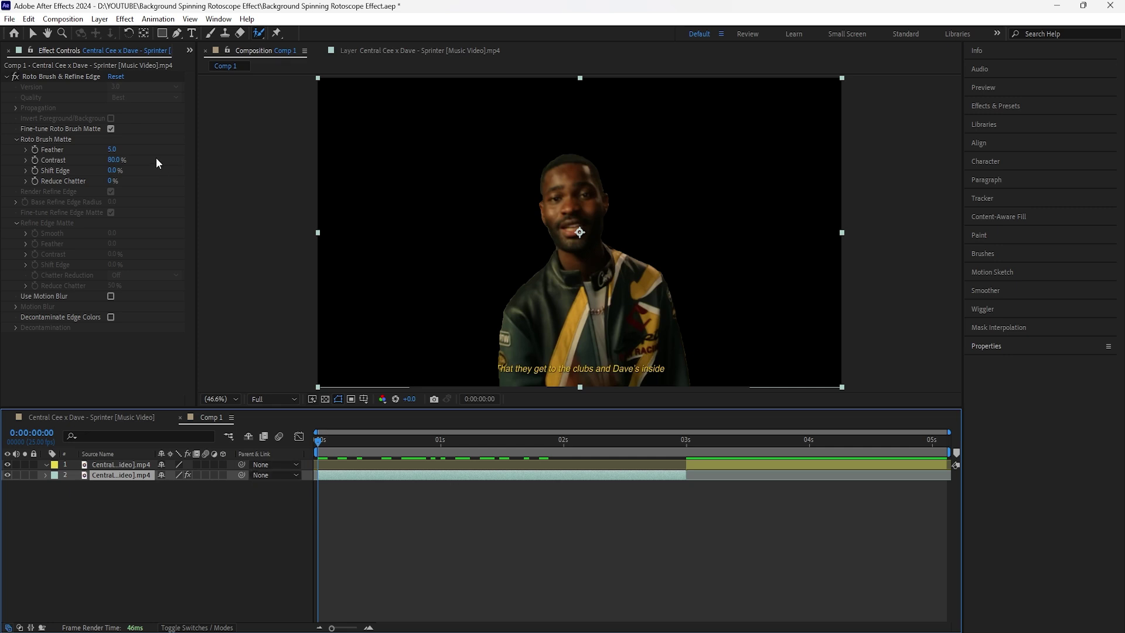
Step: Set the Roto Brush matte's Feather to 11.1 and Shift Edge to -54%, checking the cutout's edges
left_click_drag(116, 151, 147, 149)
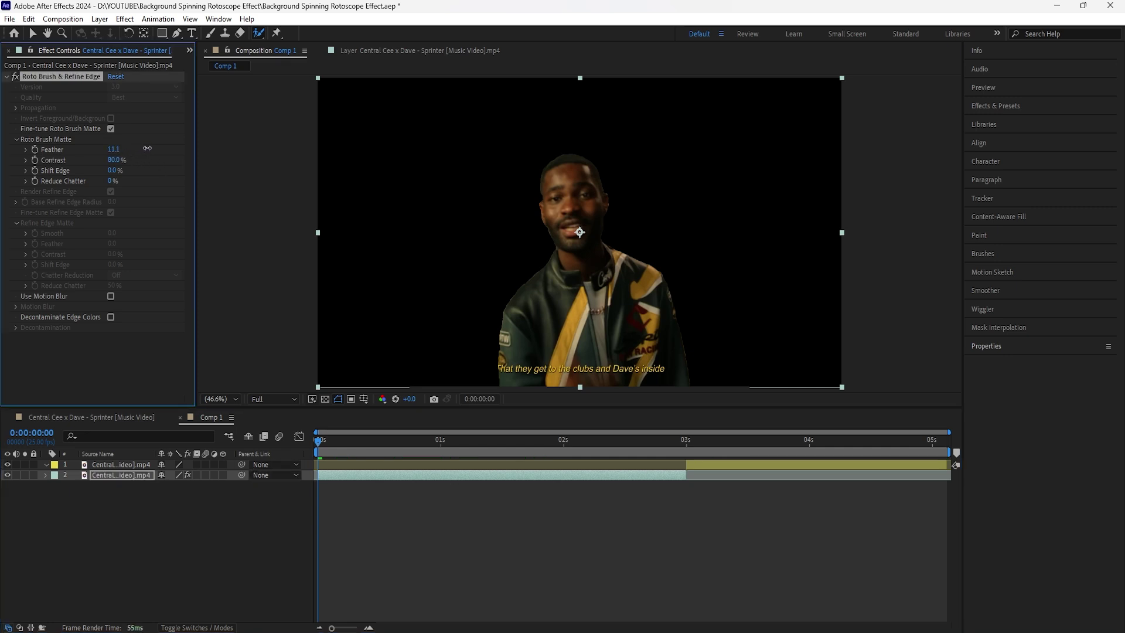
left_click_drag(117, 171, 88, 177)
left_click(324, 400)
left_click(322, 402)
left_click(326, 440)
left_click_drag(325, 441, 294, 480)
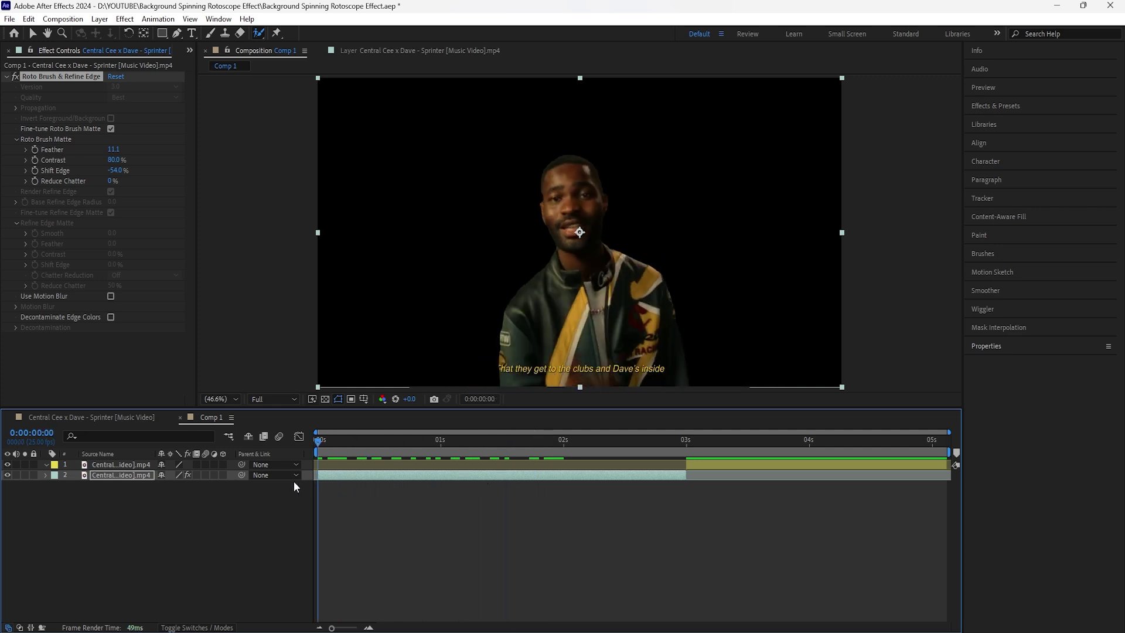
Step: Duplicate the rotoscoped layer and rename the upper copy DAVE
left_click(125, 475)
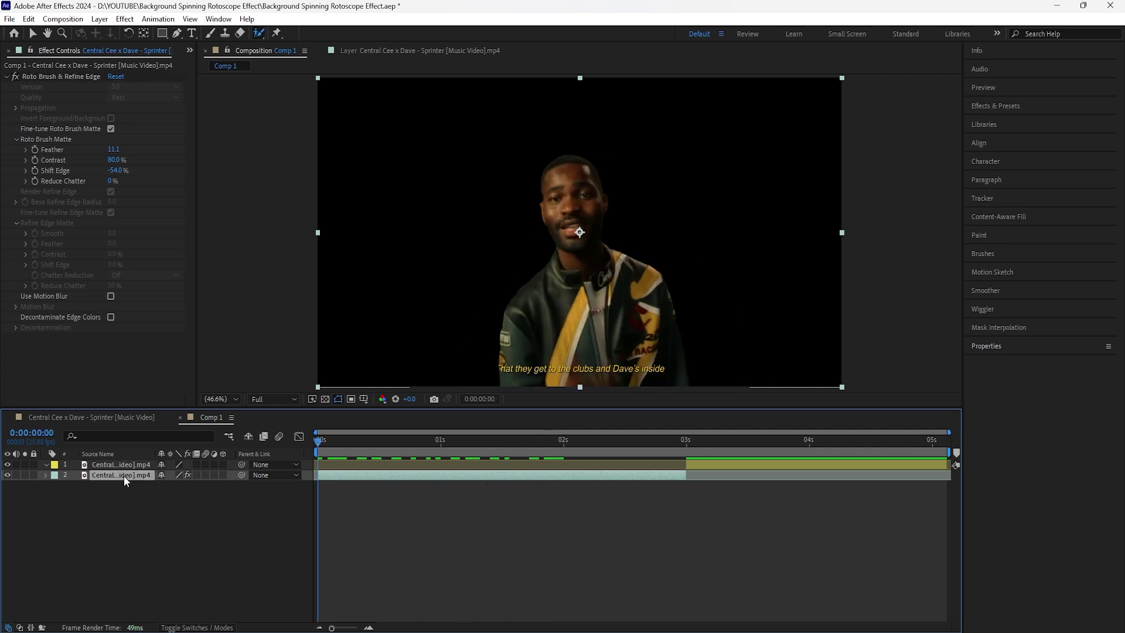
key("ctrl+d")
left_click(129, 485)
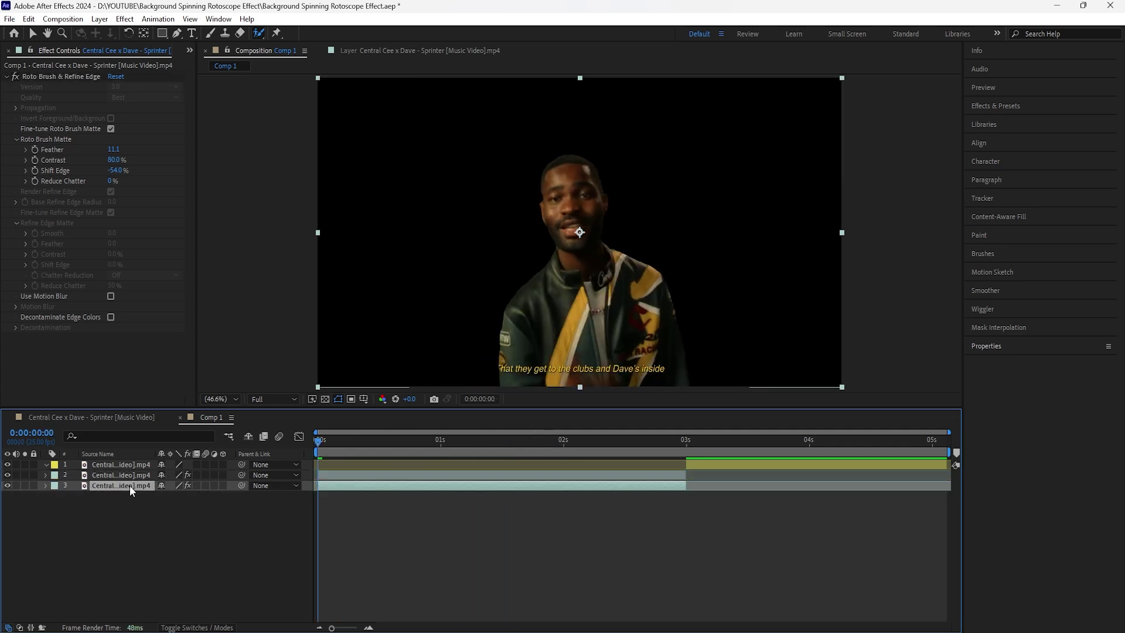
right_click(129, 485)
right_click(111, 476)
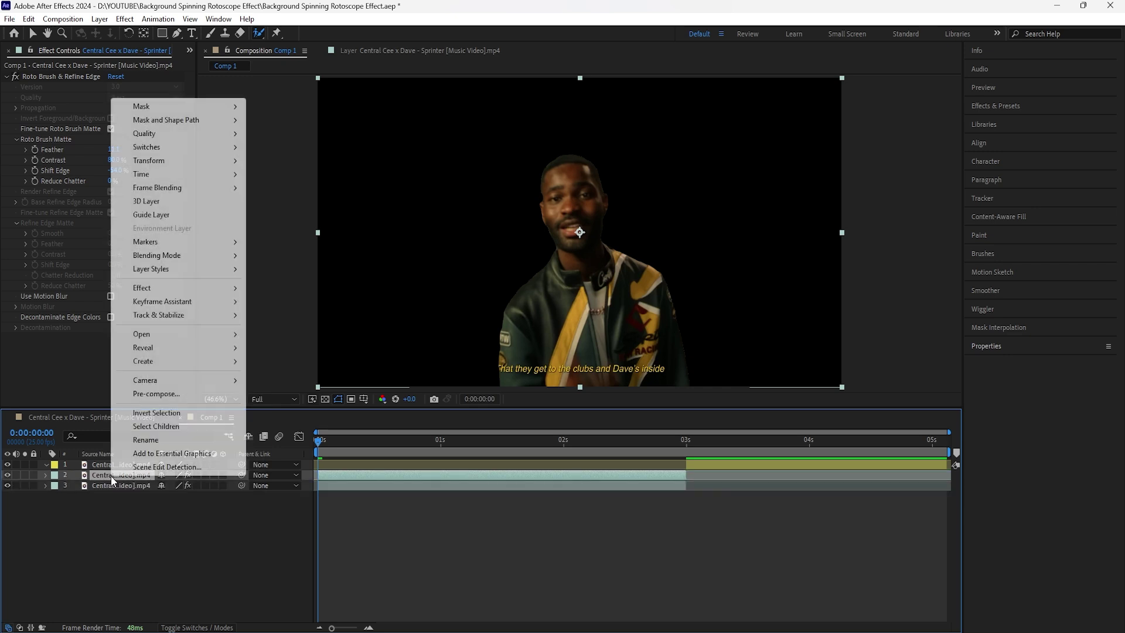
left_click(145, 439)
type("DAVE")
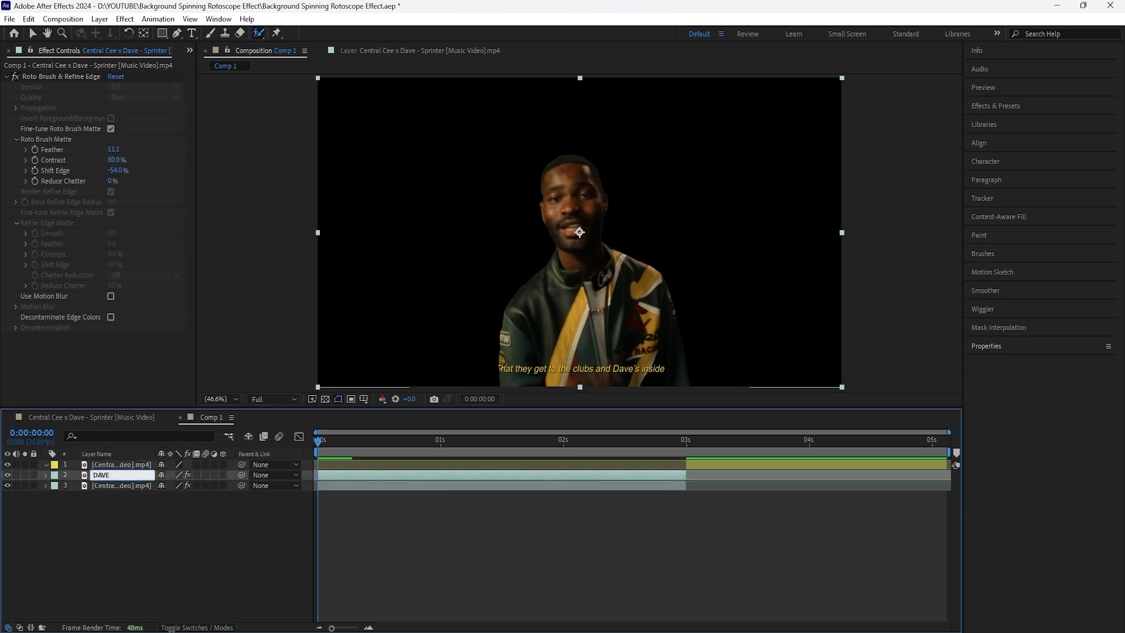
key("Return")
Step: Rename the lower rotoscoped copy DAVE BG and remove its Roto Brush & Refine Edge effect
right_click(135, 486)
left_click(168, 450)
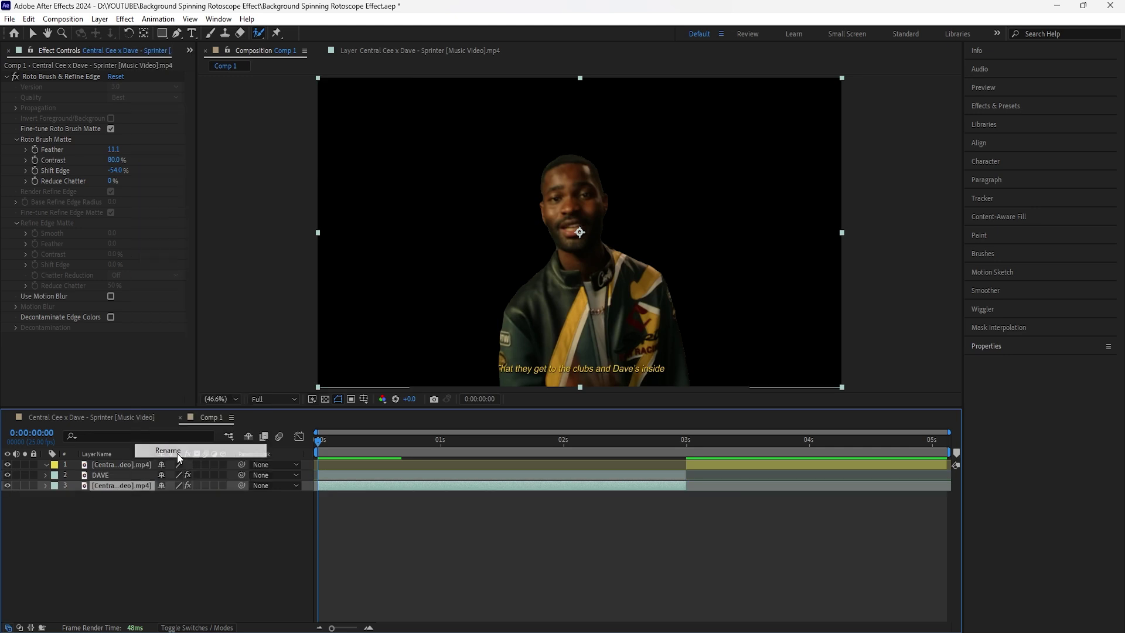
type("dave")
key("BackSpace")
key("BackSpace")
key("BackSpace")
key("BackSpace")
type("DAVE BG")
key("Return")
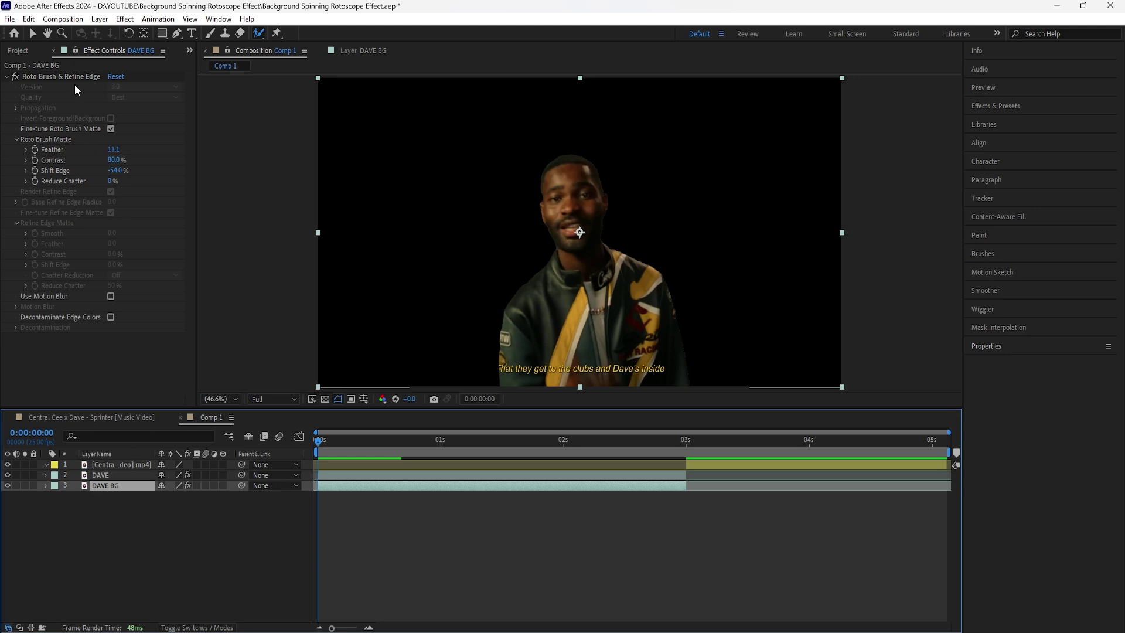
key("Delete")
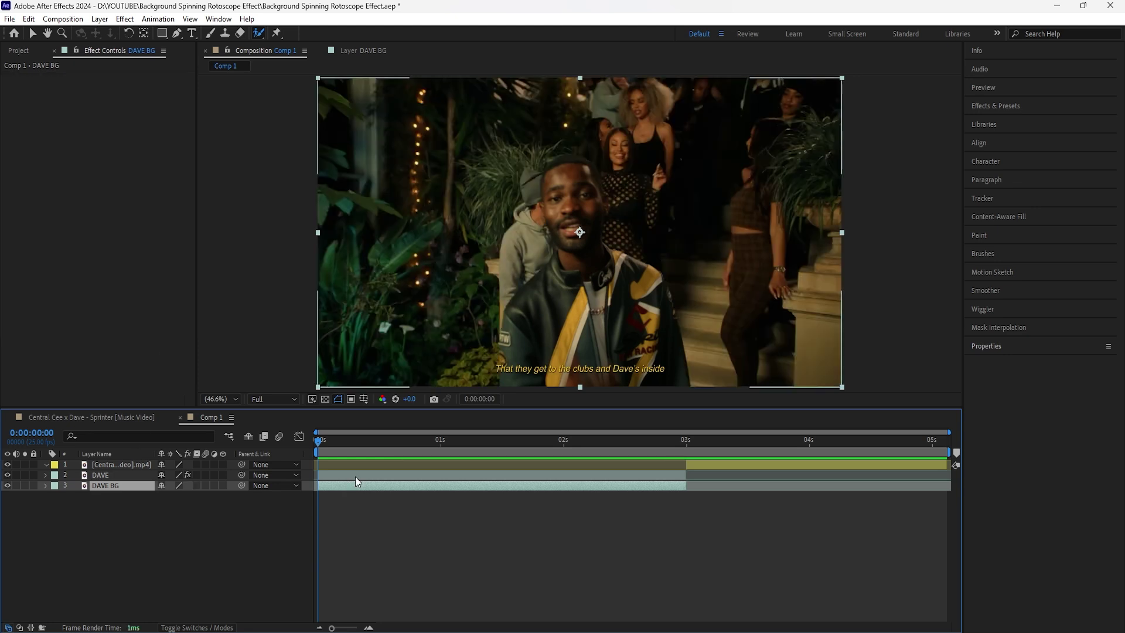
Step: Apply Motion Tile to DAVE BG with Output Width and Output Height at 500 and Mirror Edges enabled
left_click(1035, 106)
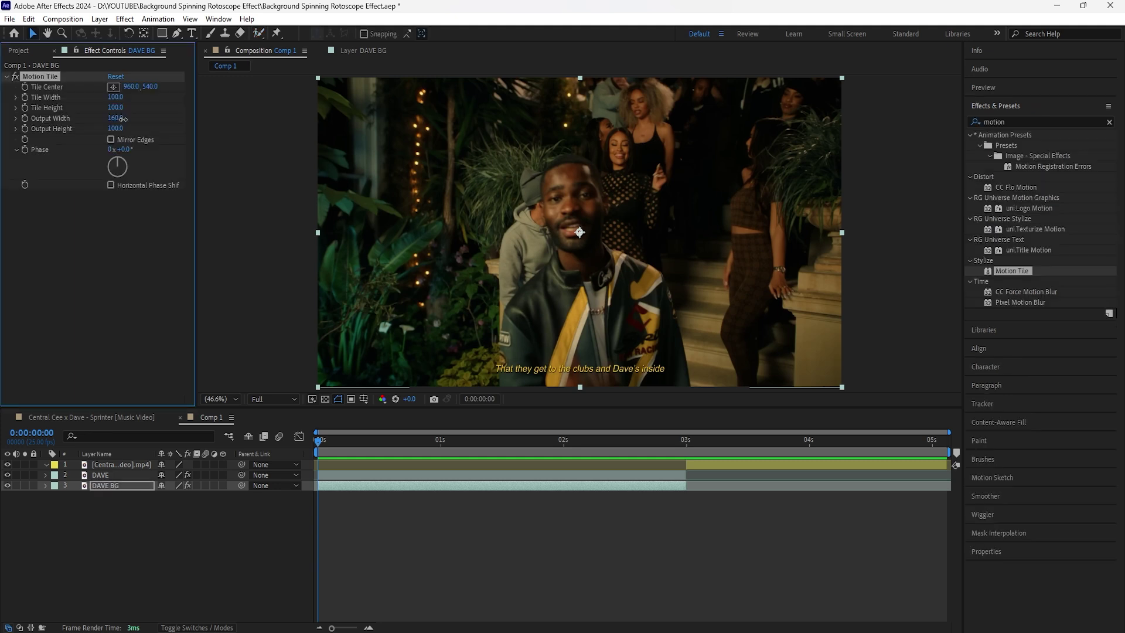
left_click(122, 119)
type("500")
left_click(123, 129)
type("500")
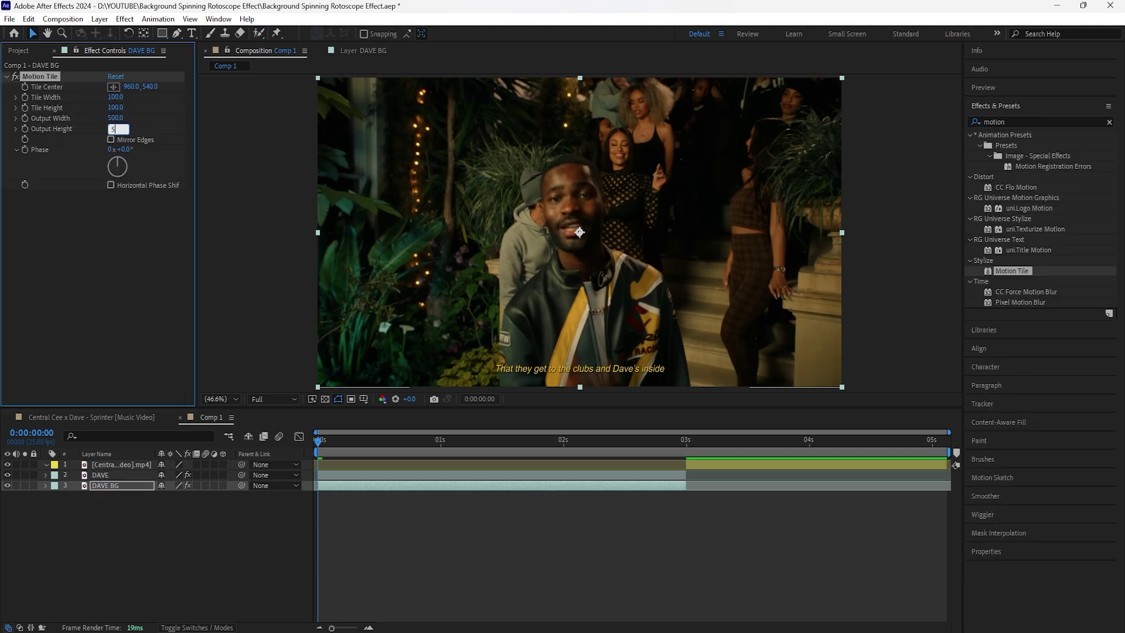
left_click(110, 140)
left_click(221, 423)
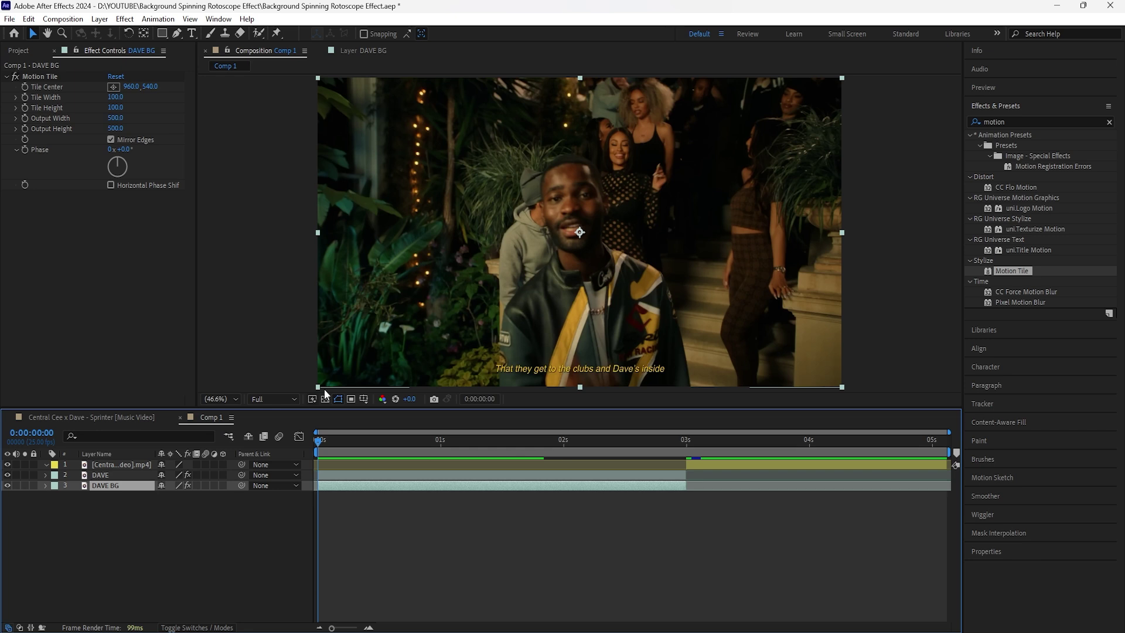
Step: Add the Distort Transform effect to DAVE BG and keyframe its Position and Rotation at the first frame
left_click(1109, 122)
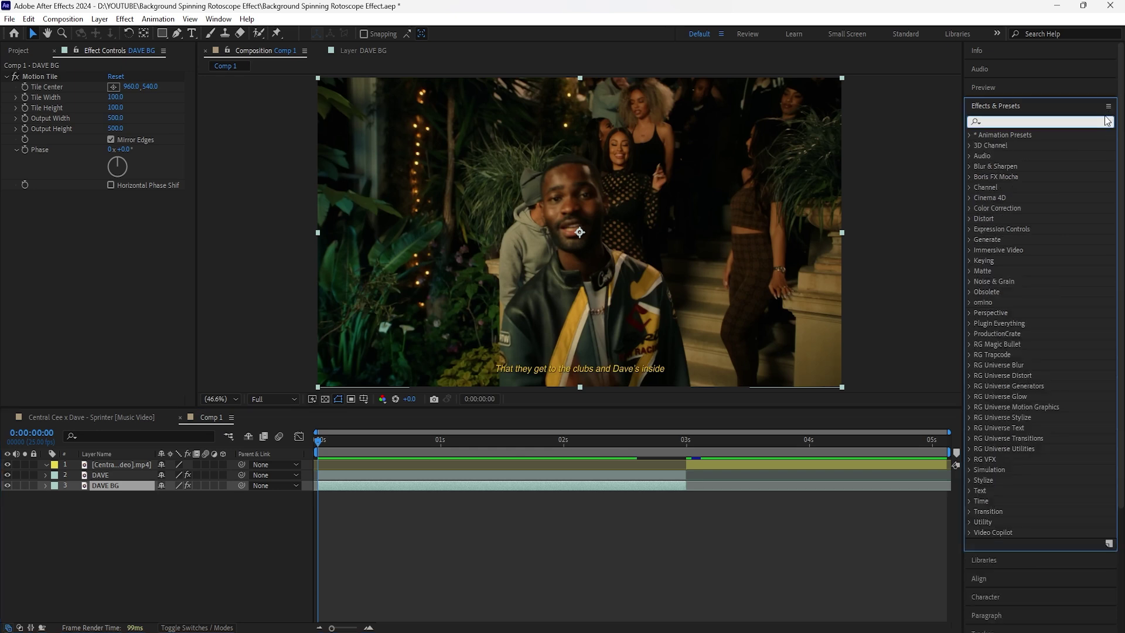
type("transform")
left_click_drag(1020, 208, 97, 251)
left_click(6, 77)
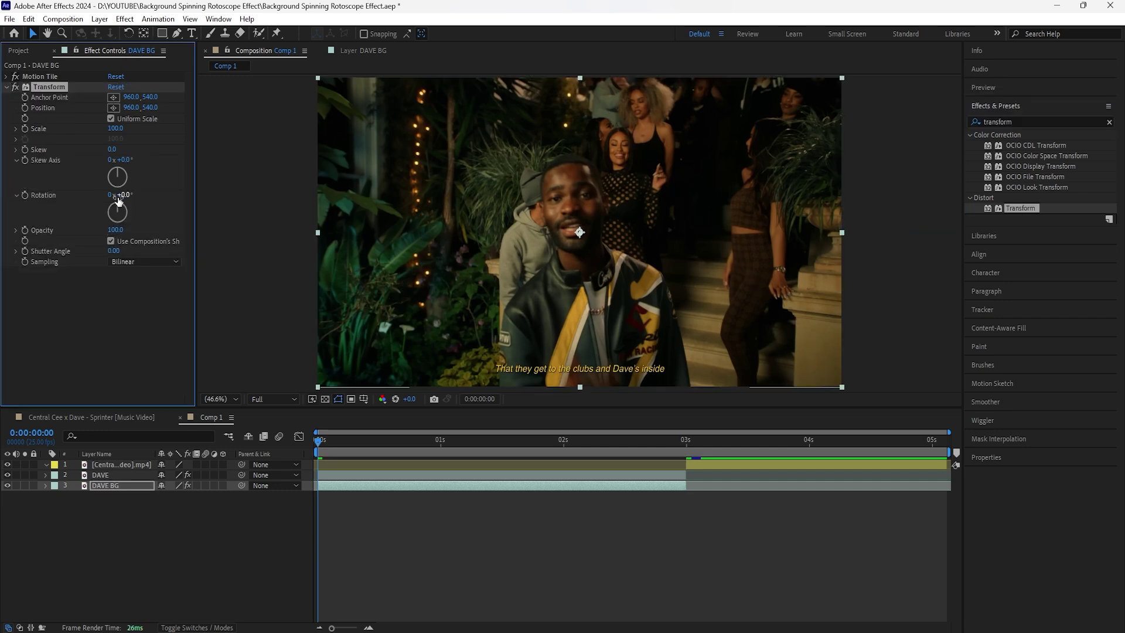
left_click(24, 108)
key("u")
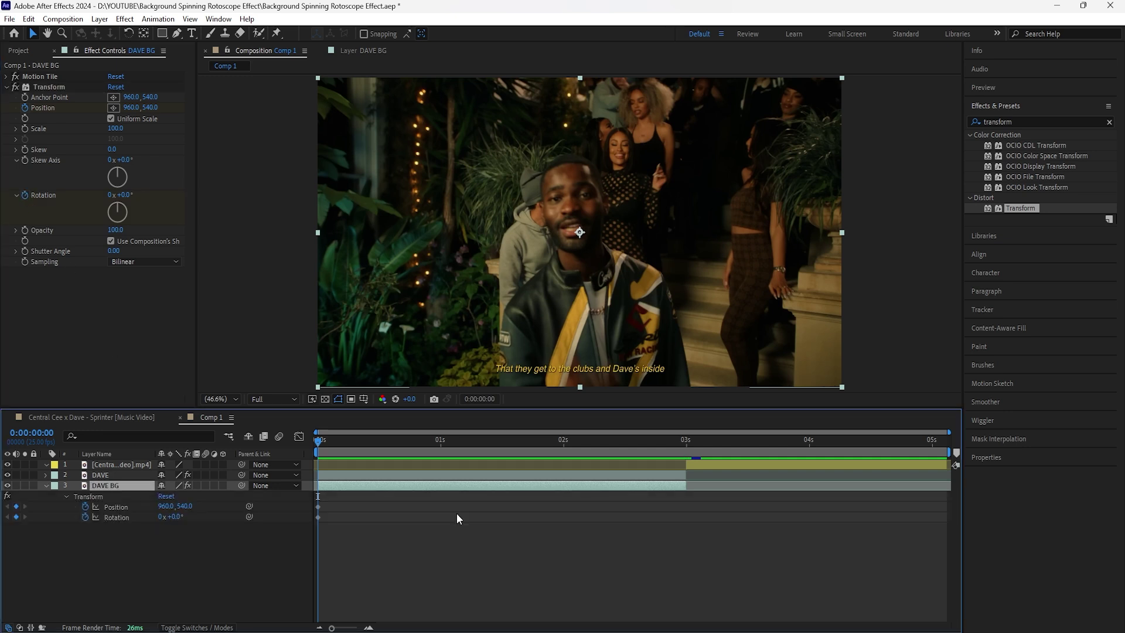
Step: At 0:00:00:20, set DAVE BG's Transform Rotation to 180° and Position to 2882, 1622, and preview the spin
key("space")
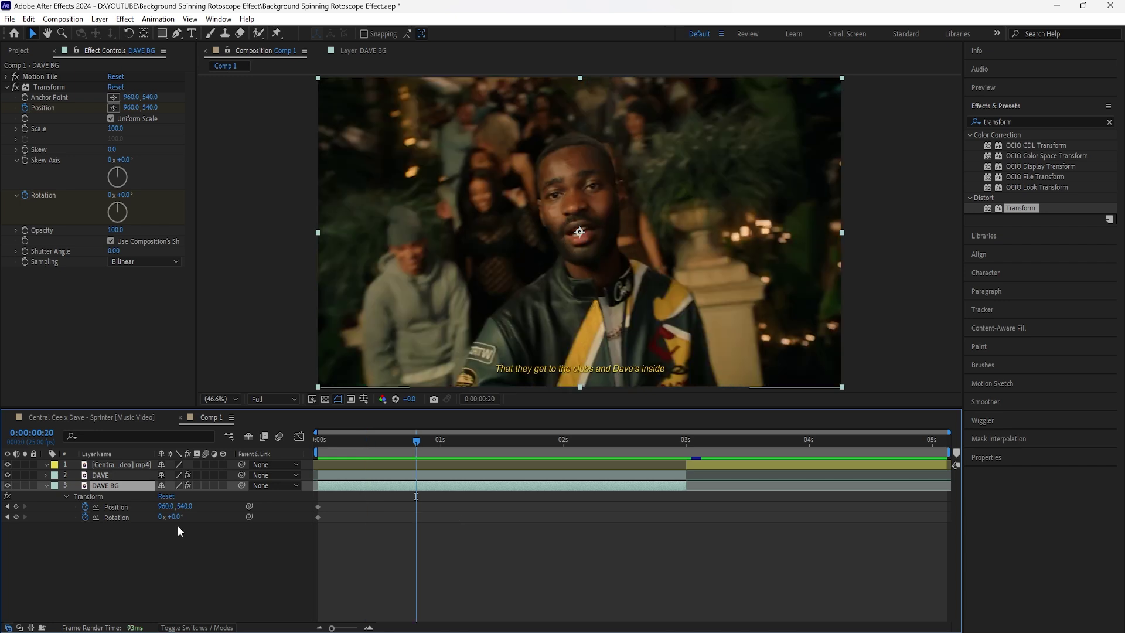
left_click_drag(177, 523, 262, 506)
left_click_drag(161, 509, 1121, 523)
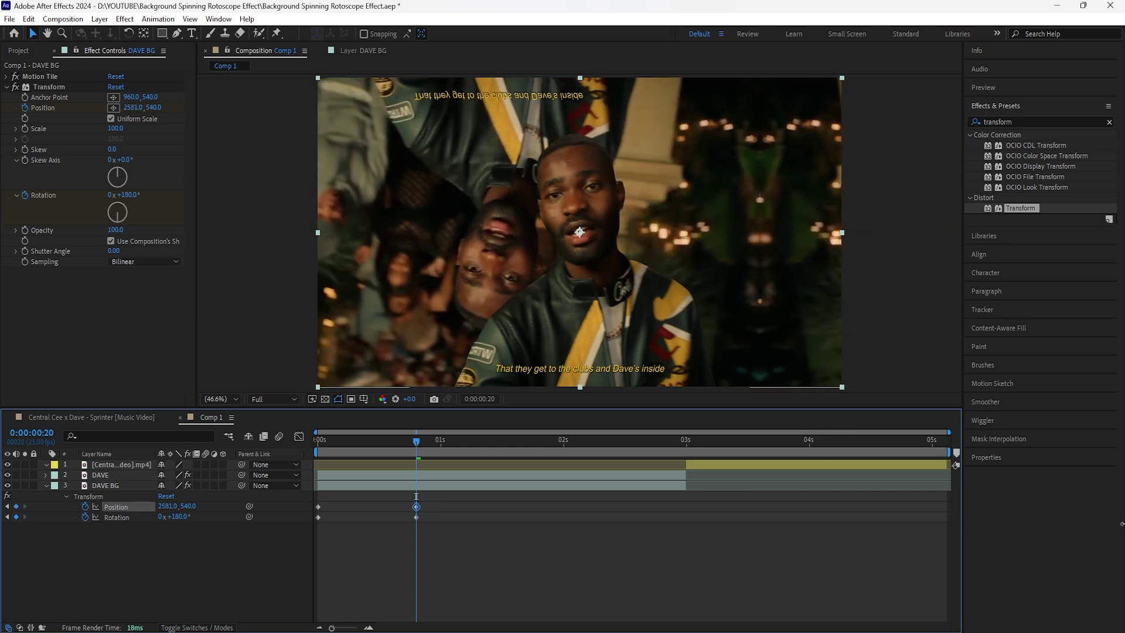
left_click_drag(168, 509, 309, 517)
left_click_drag(181, 509, 261, 518)
key("ctrl+z")
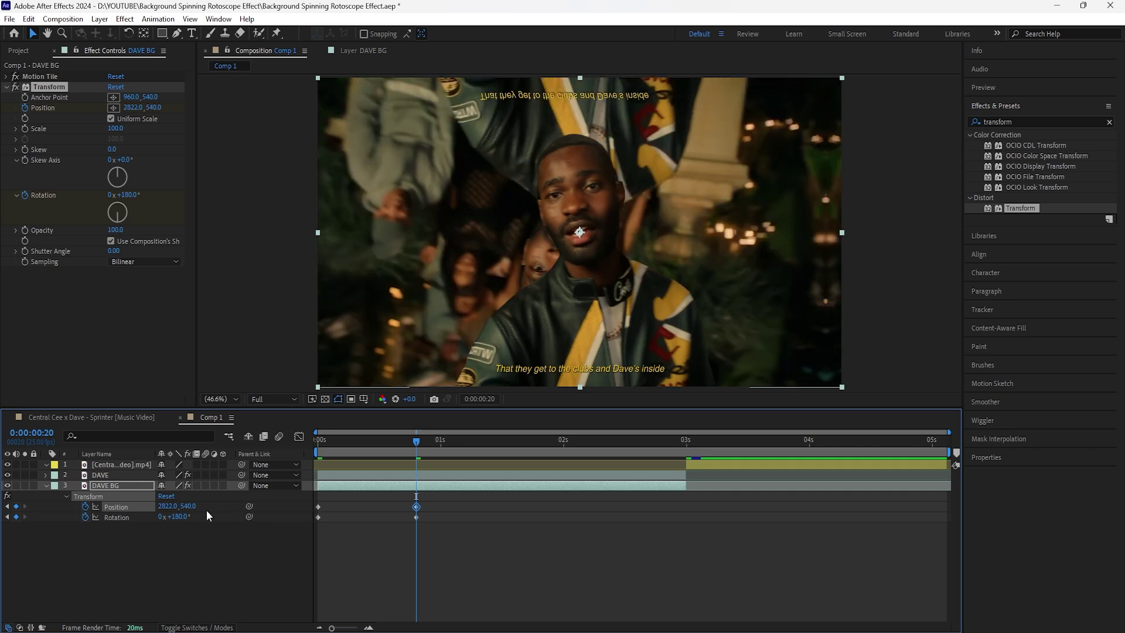
left_click_drag(192, 510, 767, 584)
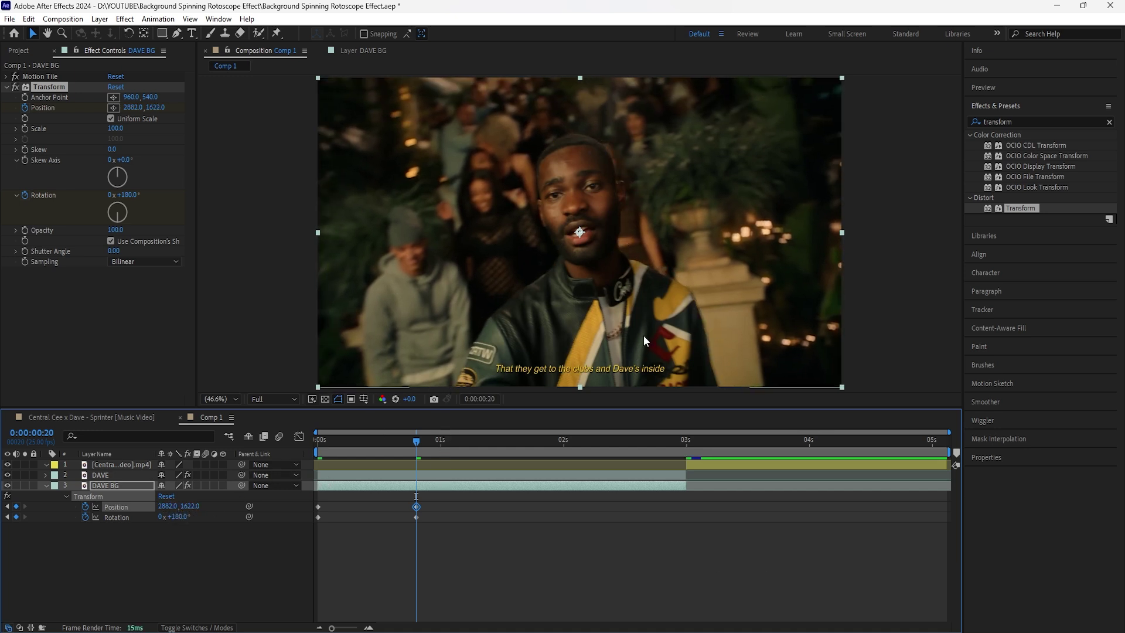
mouse_move(170, 507)
left_mouse_down()
mouse_move(111, 512)
mouse_move(170, 507)
left_mouse_up()
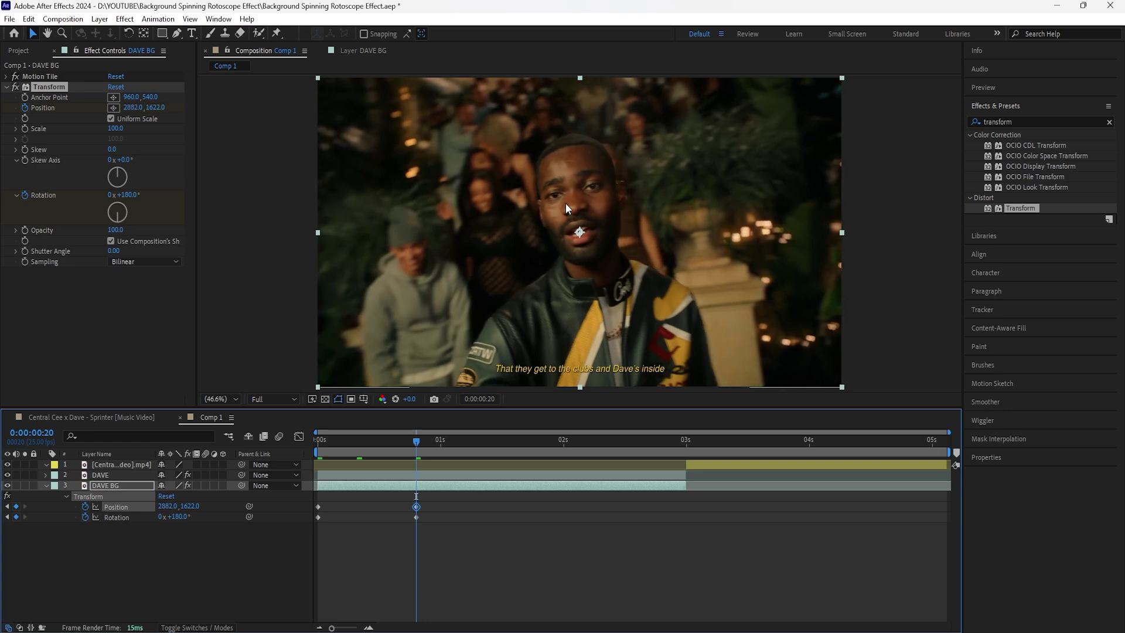
key("Home")
key("space")
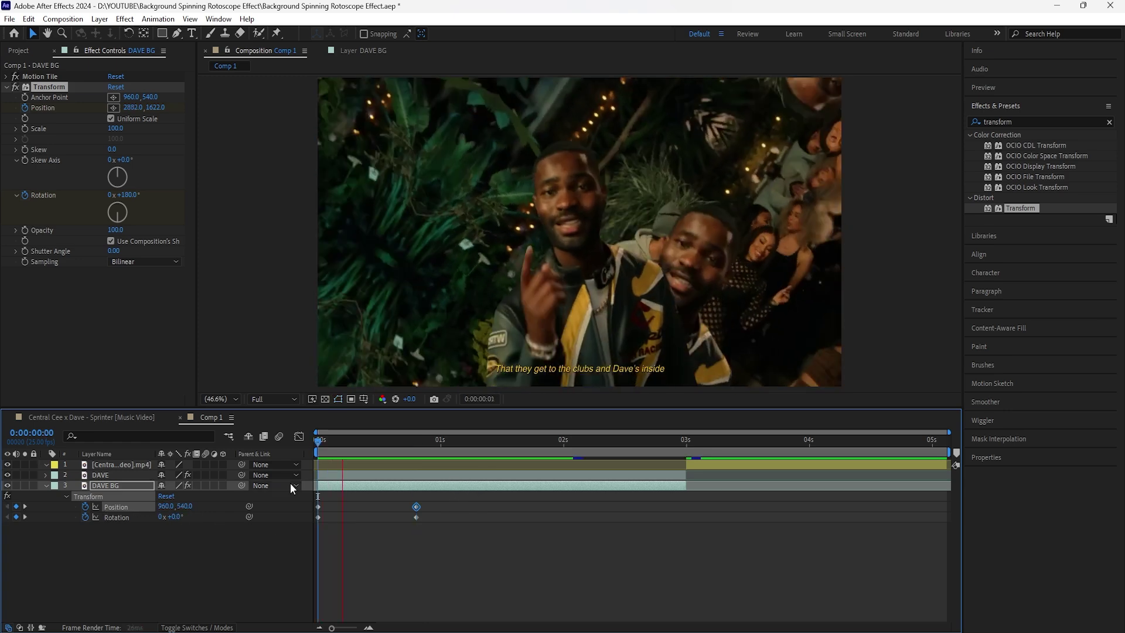
Step: Move the ending Position and Rotation keyframes to 0:00:00:22 and enable motion blur for DAVE BG
left_click_drag(346, 448, 427, 443)
left_click_drag(437, 501, 294, 532)
left_click(391, 545)
left_click(206, 485)
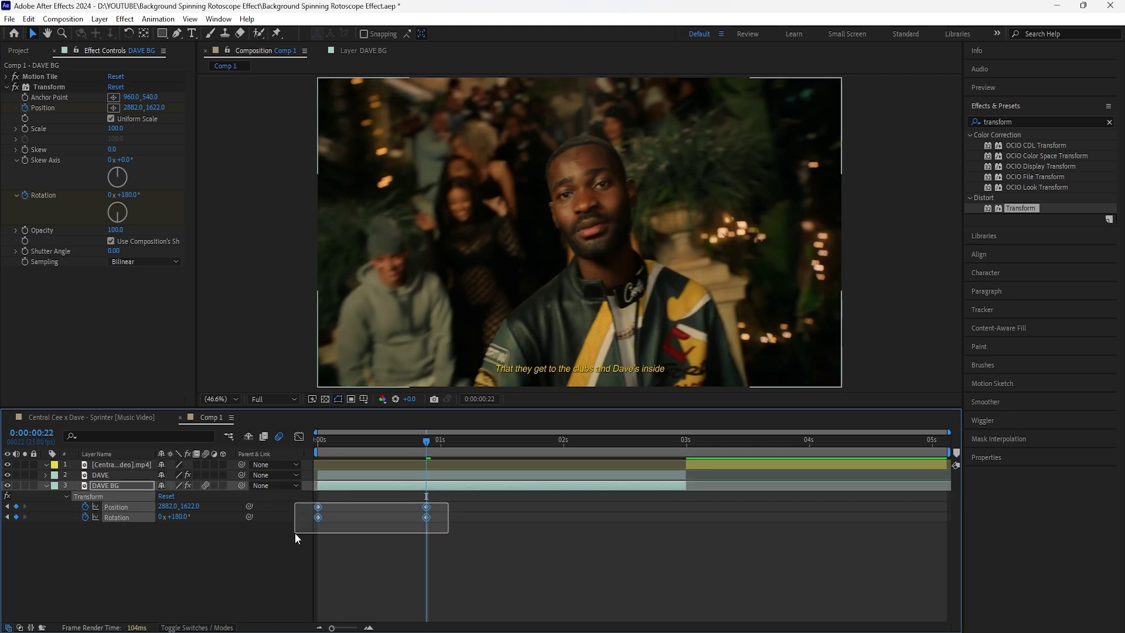
Step: Apply Easy Ease to all of DAVE BG's Position and Rotation keyframes and preview from the start
key("F9")
key("Home")
key("space")
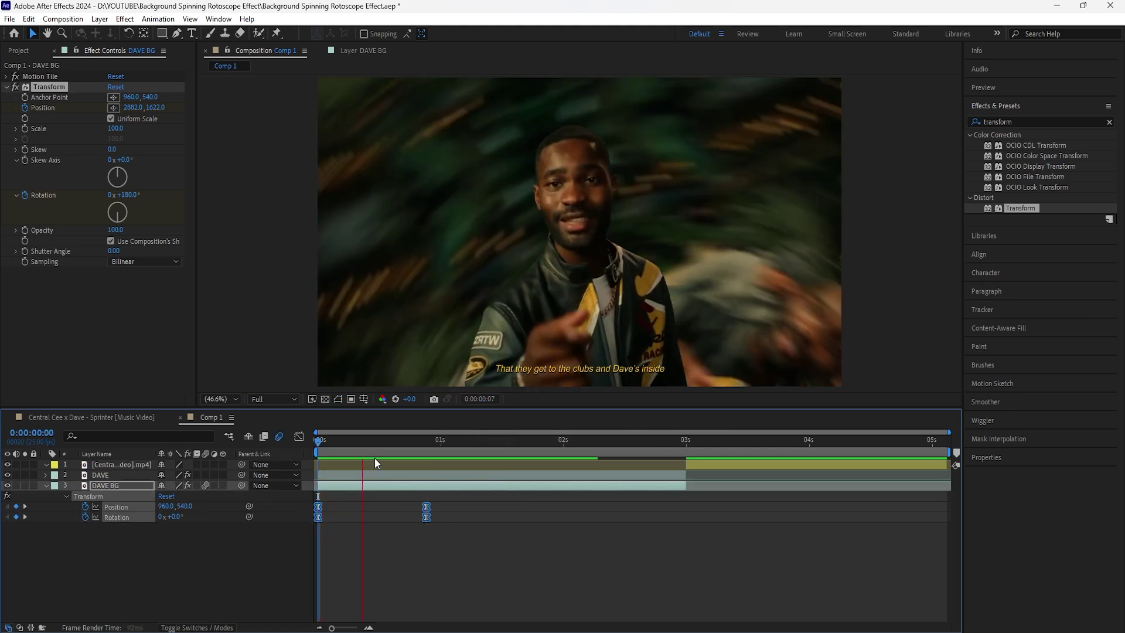
Step: At 0:00:01:13, keyframe DAVE BG's Transform Position at -960, 1622 and preview the background movement
left_click_drag(437, 444, 426, 444)
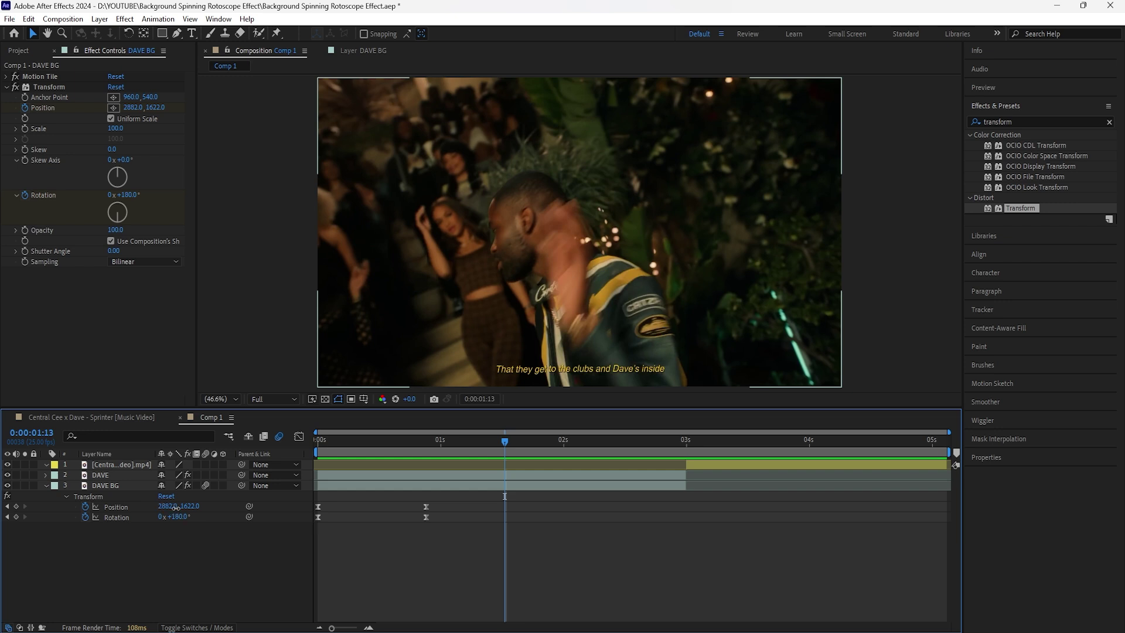
left_click_drag(176, 507, 35, 509)
left_click_drag(168, 507, 2, 507)
left_click(166, 507)
type("-960")
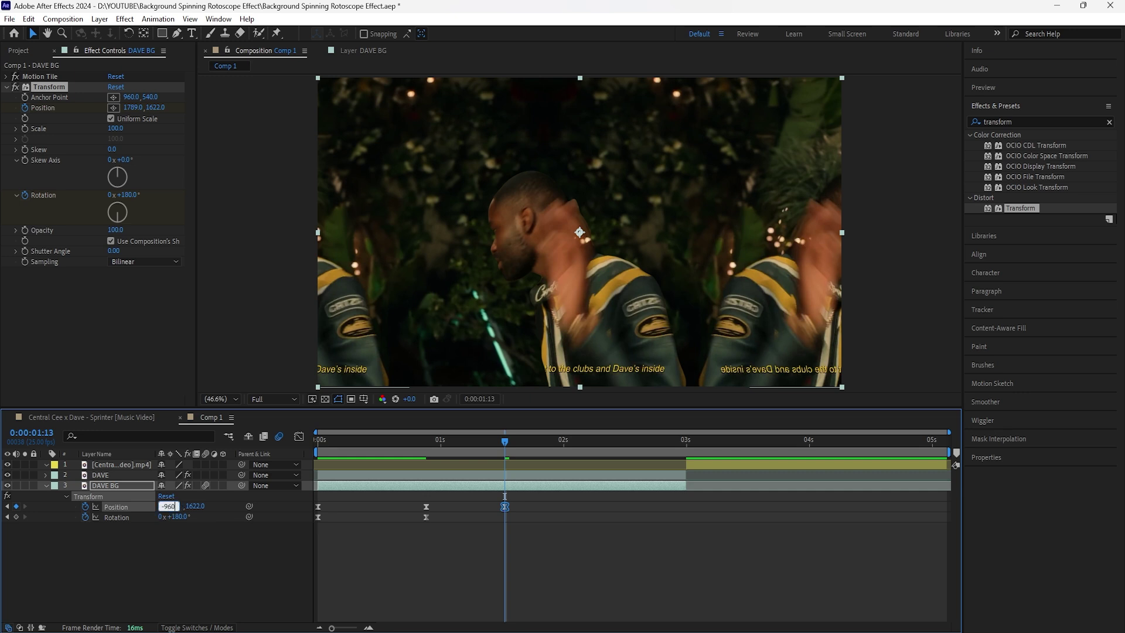
key("Return")
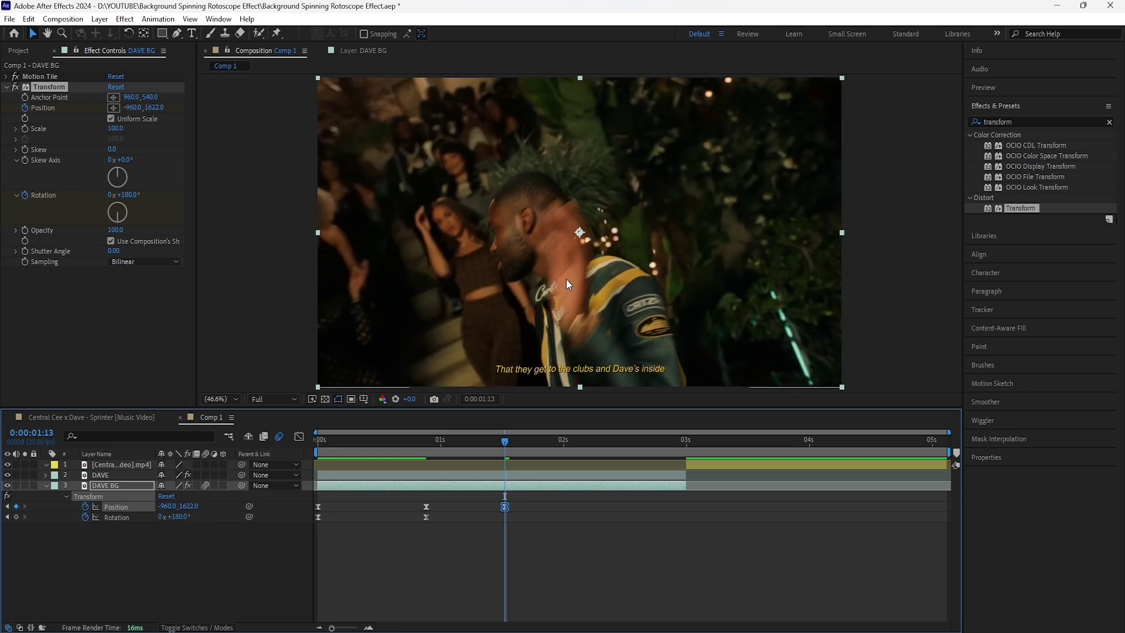
key("space")
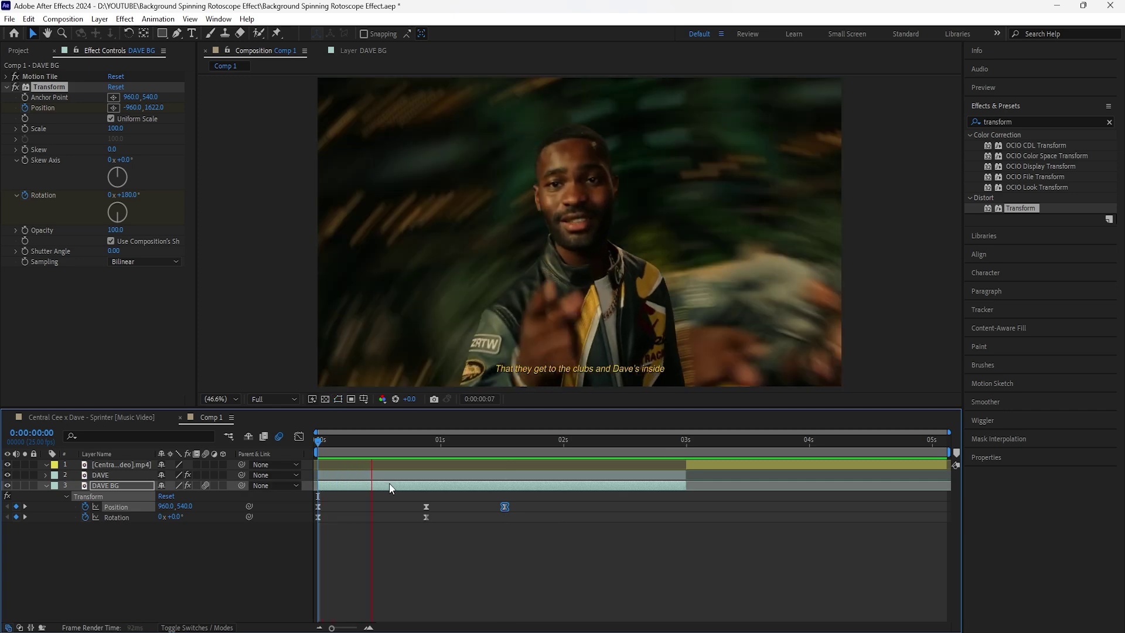
Step: In DAVE BG's Position speed graph, lengthen the incoming ease of the keyframes at 0:00:00:22 and 0:00:01:13, and preview
left_click(506, 441)
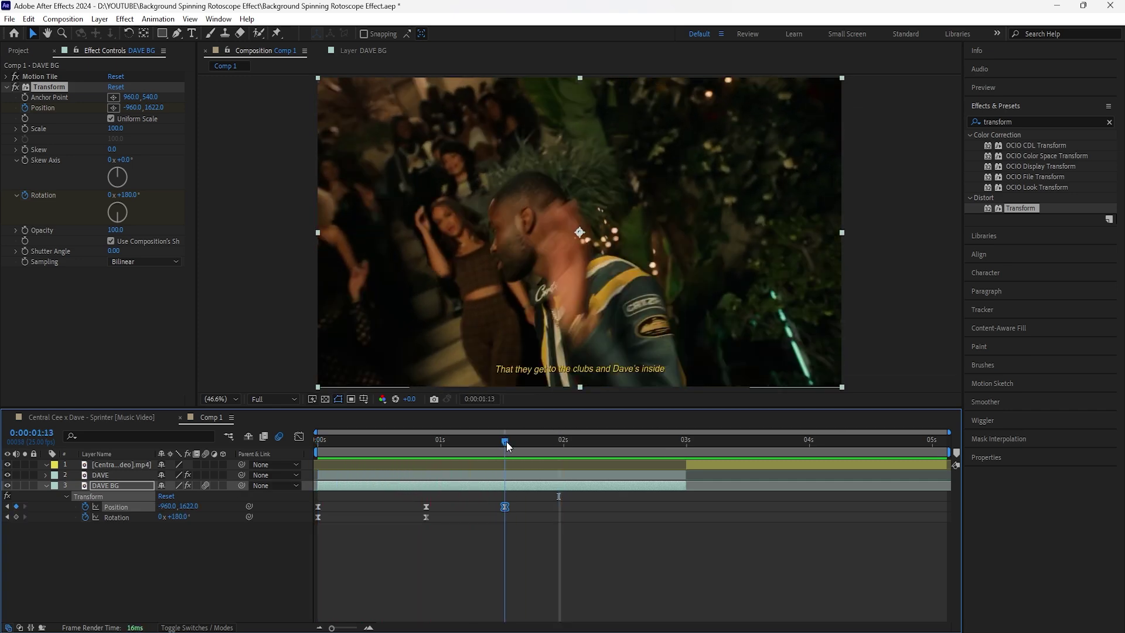
left_click_drag(507, 441, 504, 444)
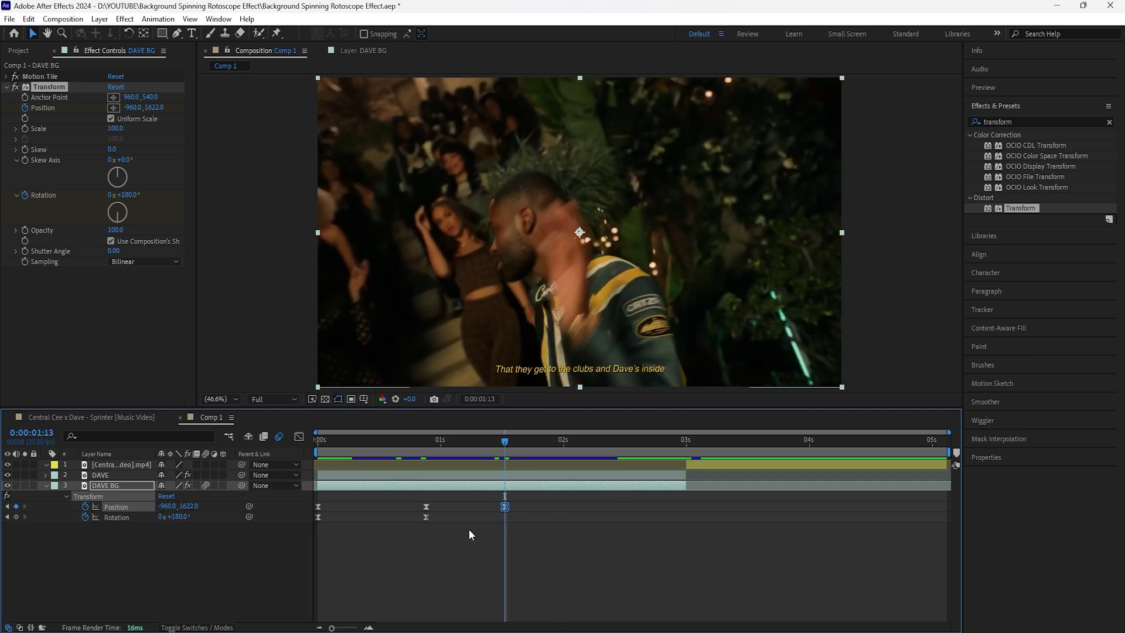
left_click(135, 507)
left_click(298, 437)
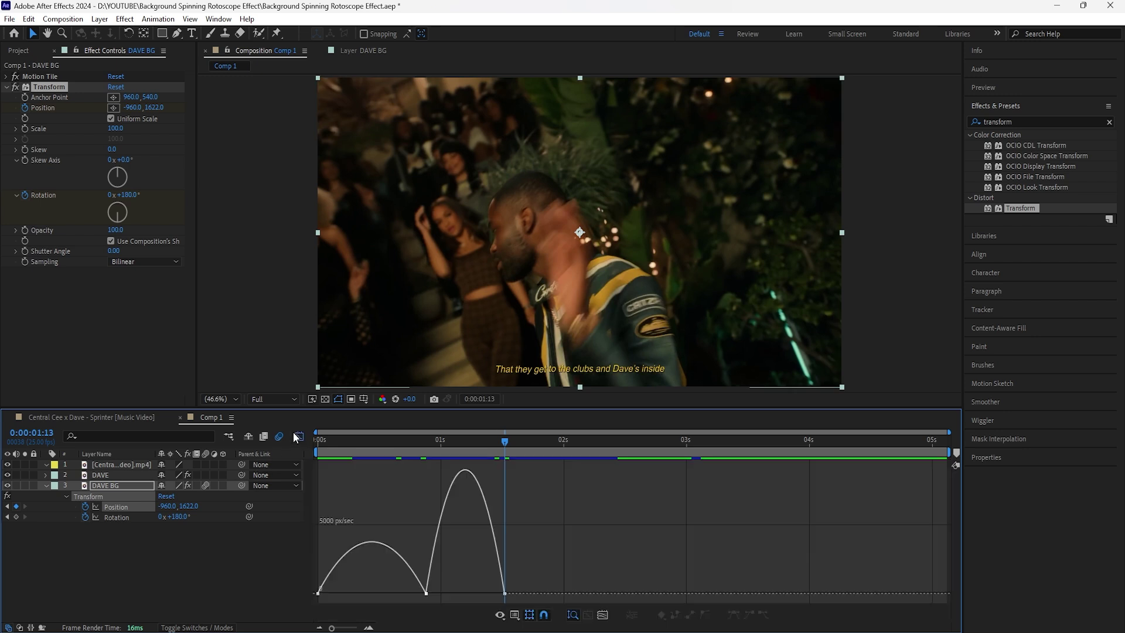
left_click_drag(407, 593, 399, 592)
left_click_drag(532, 575, 484, 594)
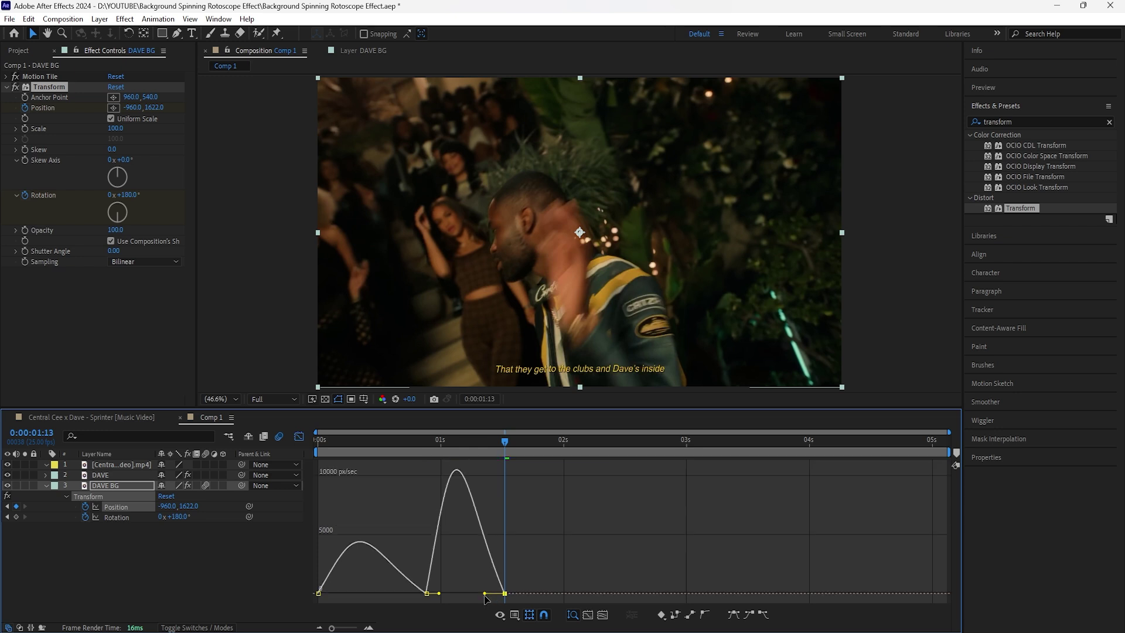
key("space")
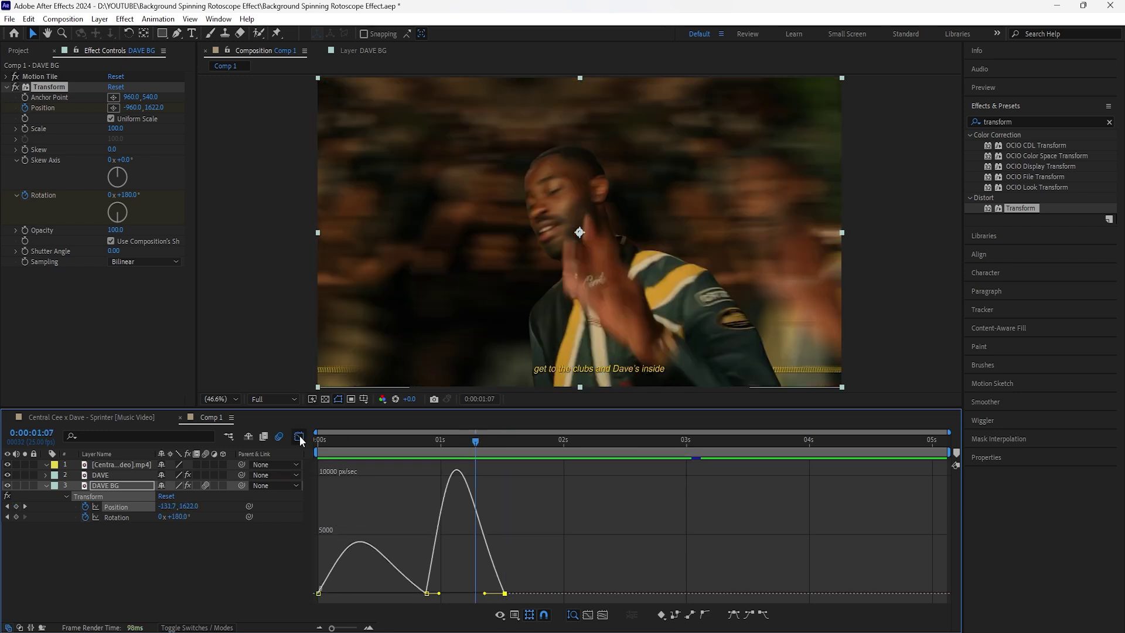
left_click(300, 435)
key("space")
Step: Lengthen the incoming ease of DAVE BG's last Rotation keyframe in the speed graph and preview from the start
left_click(118, 517)
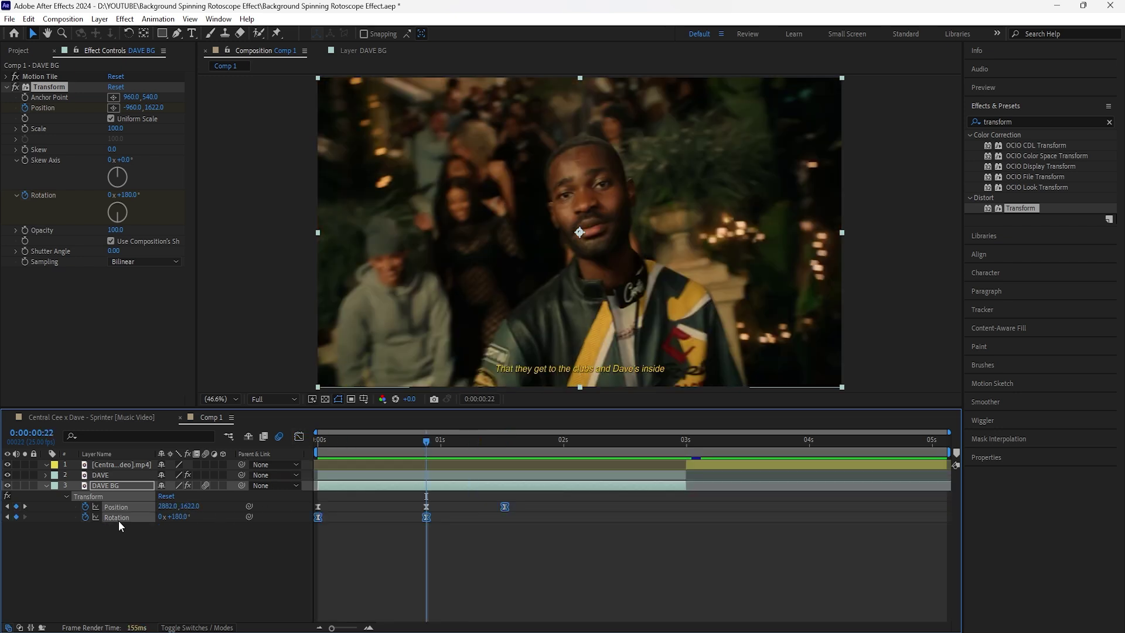
left_click(299, 436)
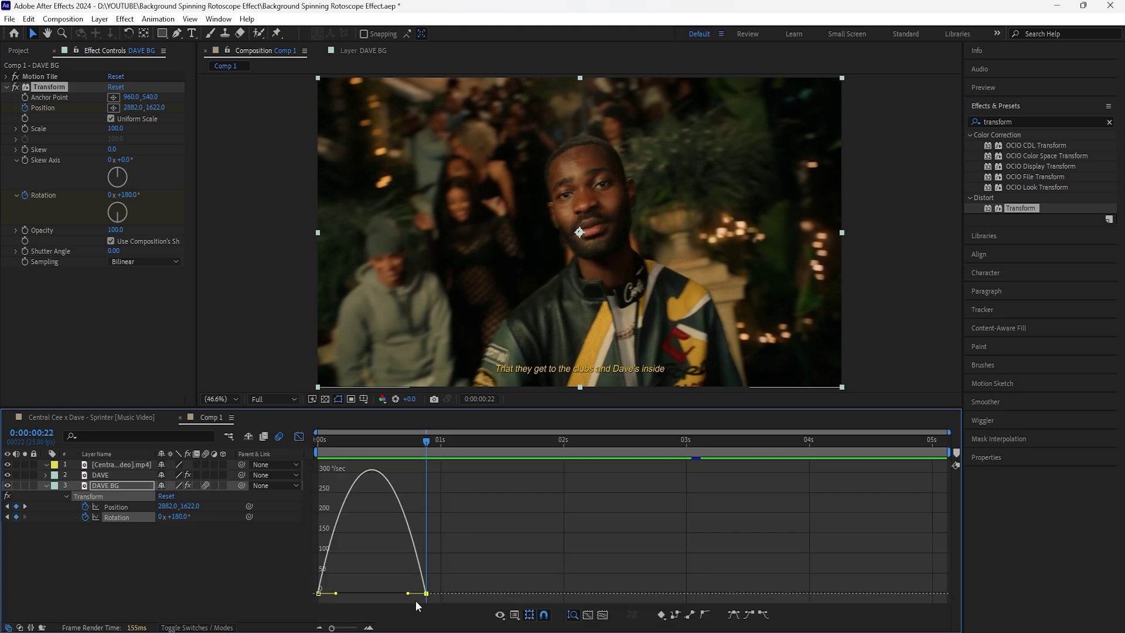
left_click_drag(401, 595, 397, 595)
left_click(299, 436)
key("Home")
key("space")
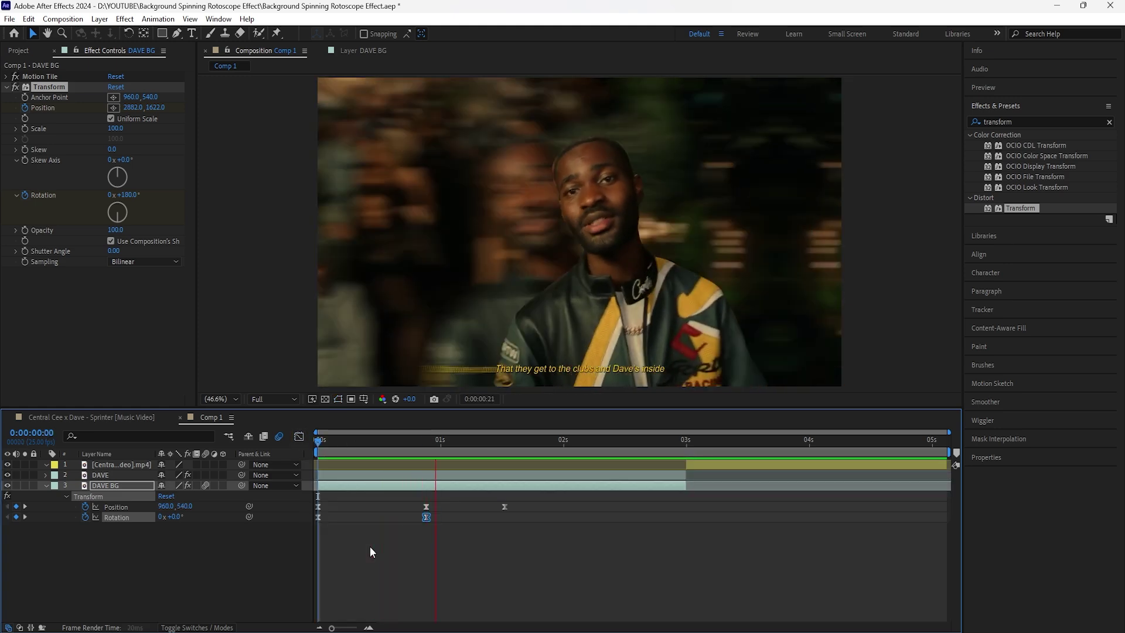
Step: Apply Optics Compensation to DAVE BG, keyframe its Field Of View at 0:00:00:00, and show the layer's keyframed properties
left_click(505, 440)
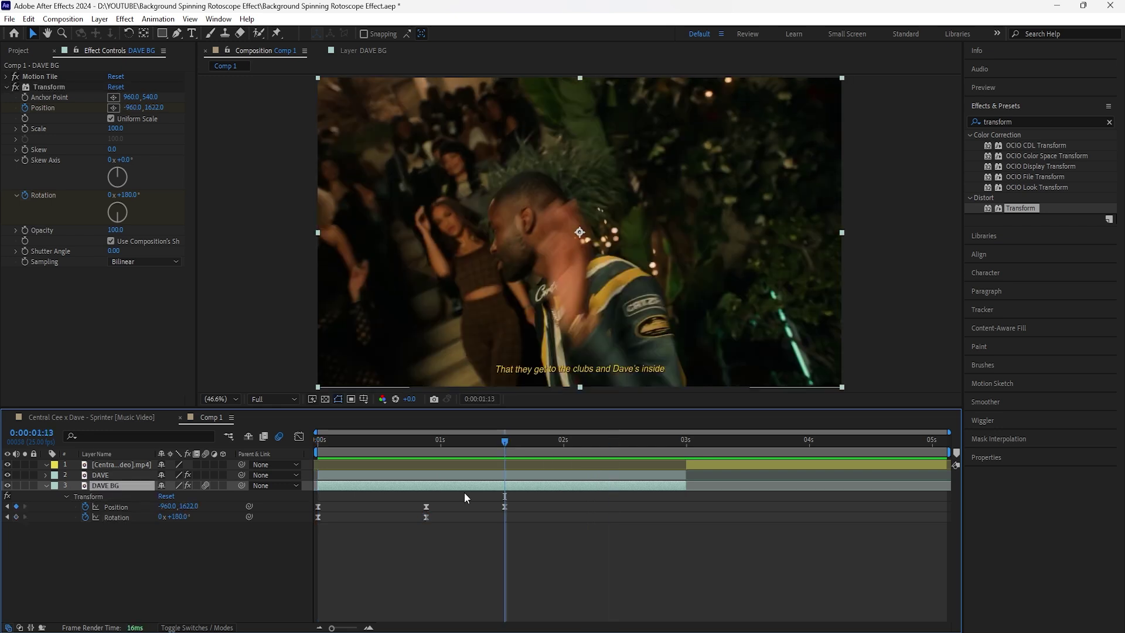
left_click(1108, 122)
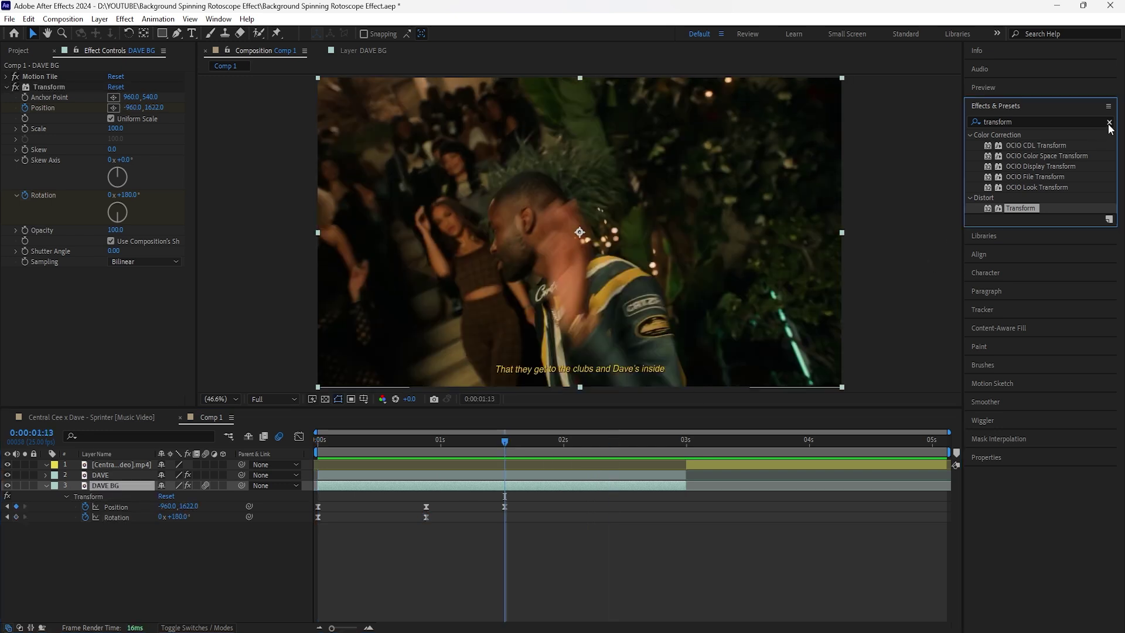
left_click_drag(505, 442, 308, 459)
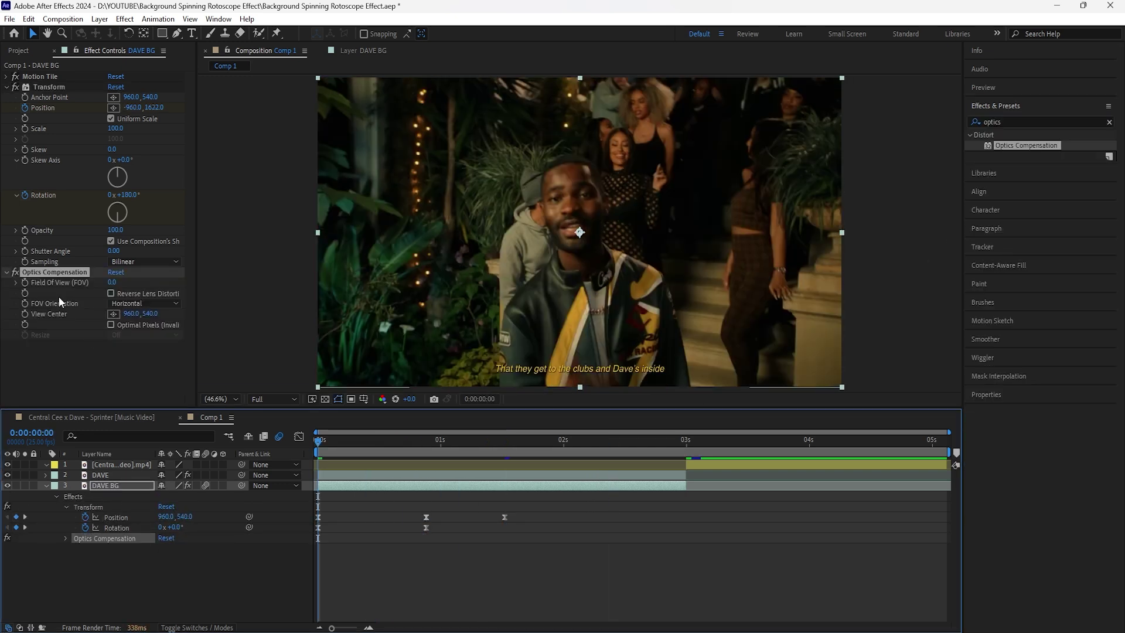
left_click(24, 284)
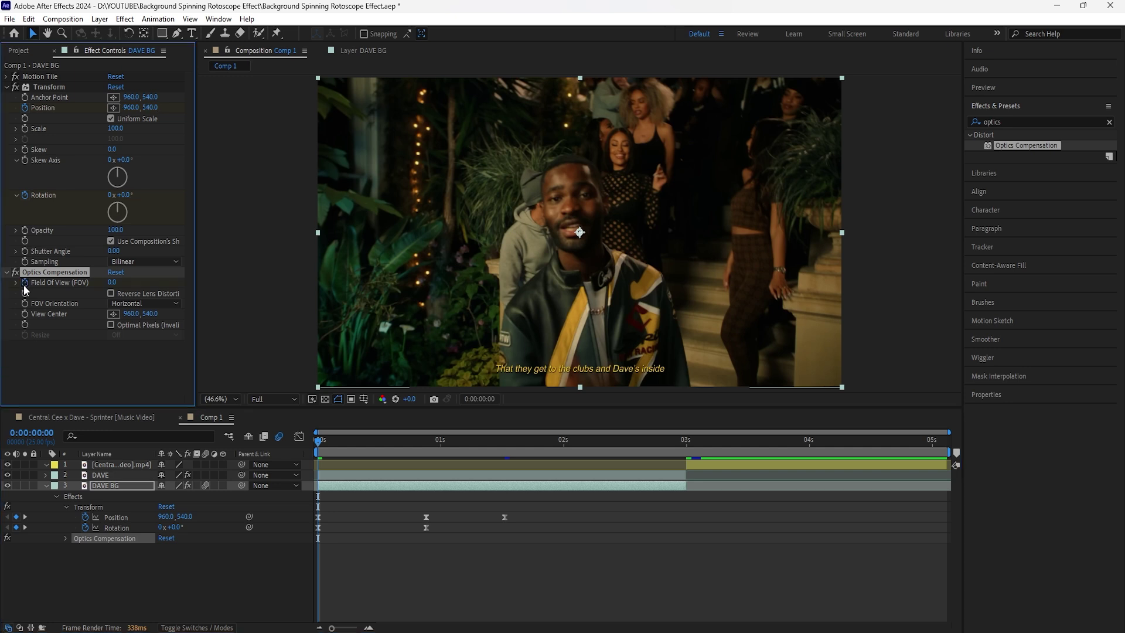
left_click(360, 487)
key("u")
key("u")
Step: At 0:00:00:11, set the Optics Compensation Field Of View to 120 and enable Reverse Lens Distortion
key("shift+Page_Down")
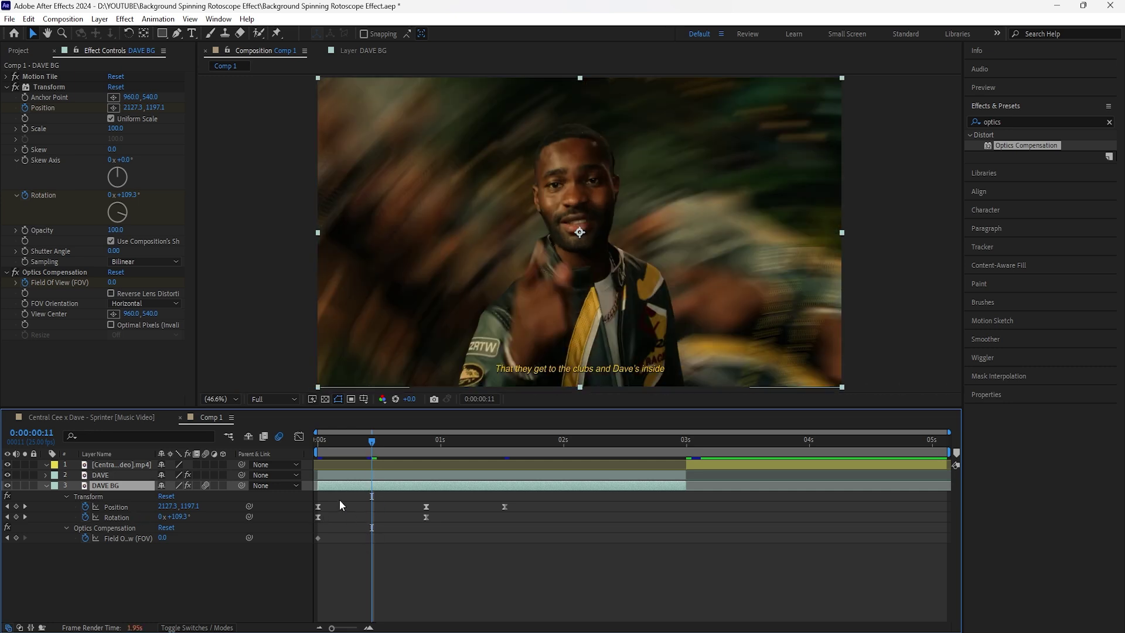
left_click_drag(113, 282, 240, 280)
type("120")
key("Return")
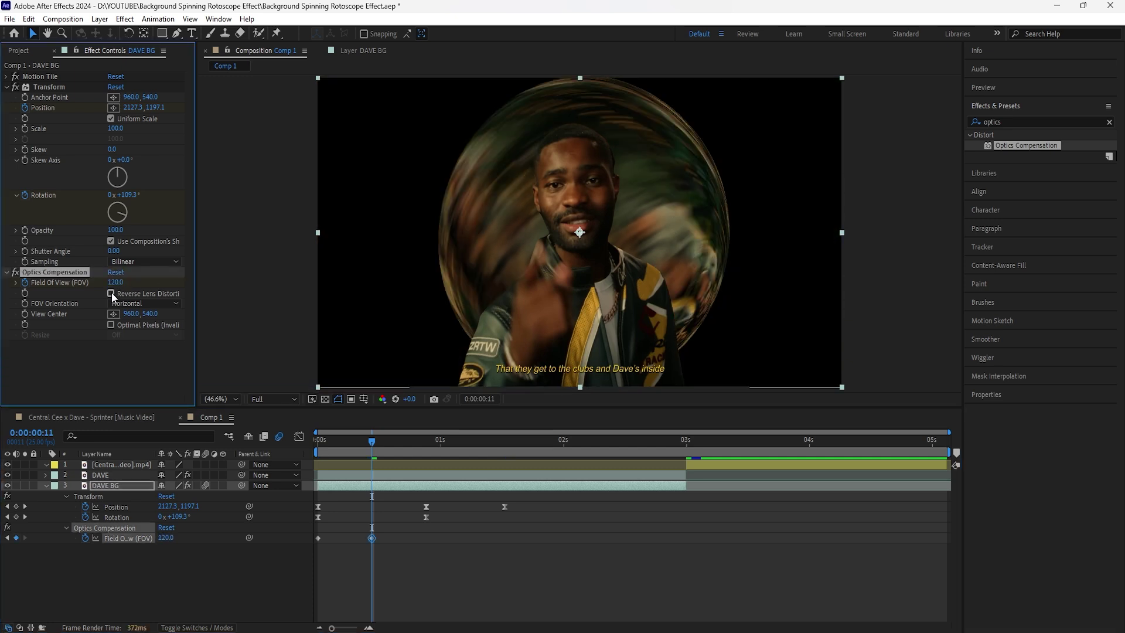
left_click(111, 293)
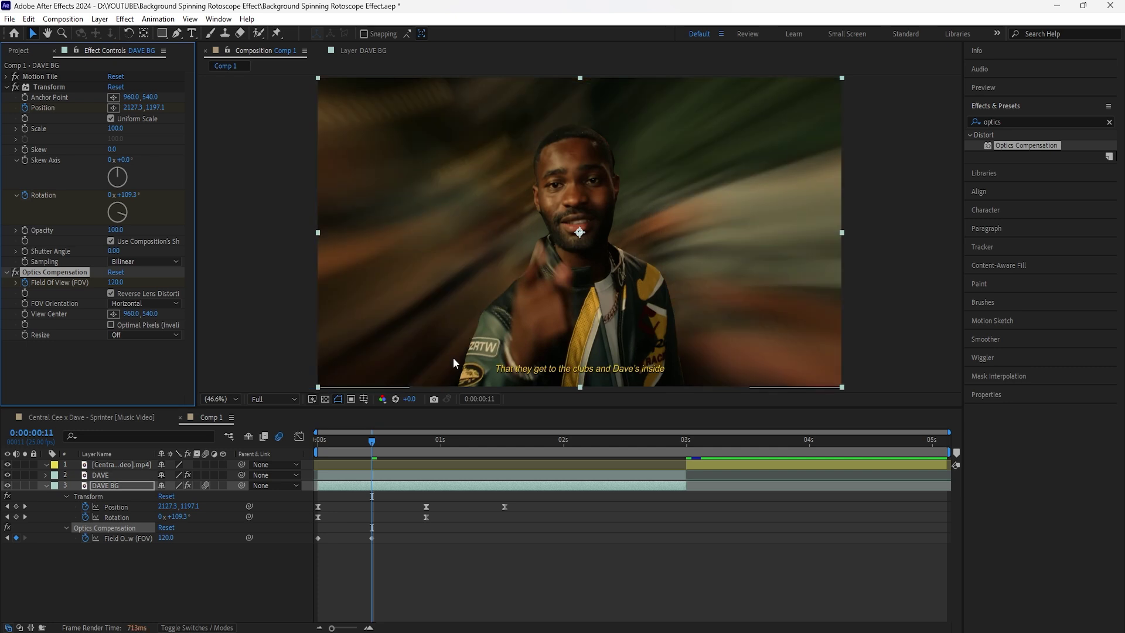
Step: At 0:00:00:22, set the Optics Compensation Field Of View to 0
left_click(425, 516)
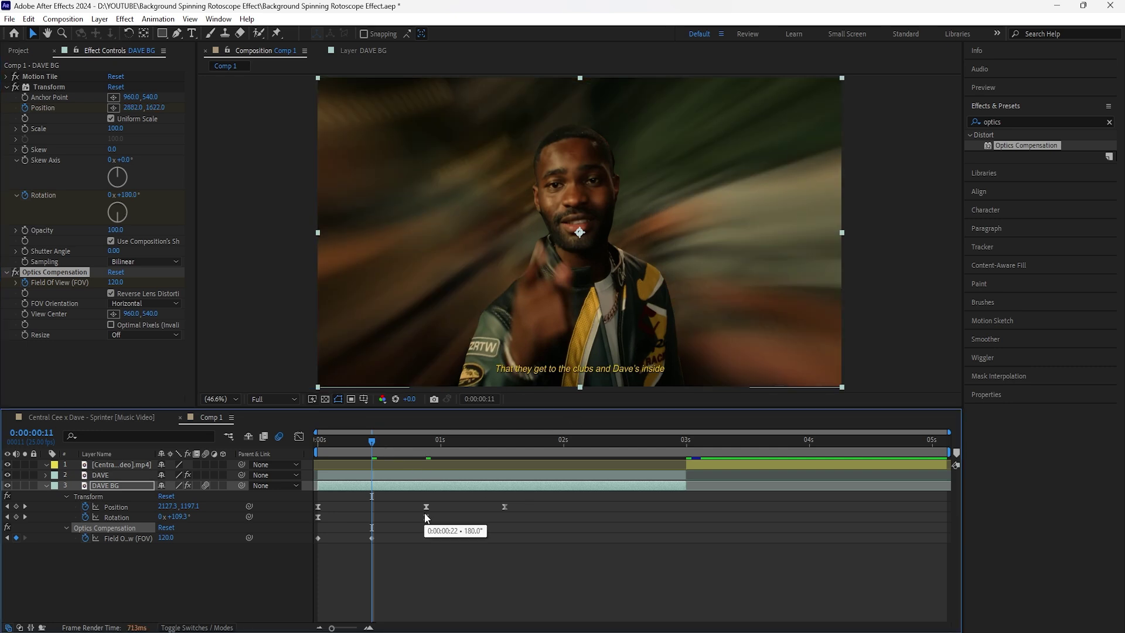
key("k")
left_click(115, 282)
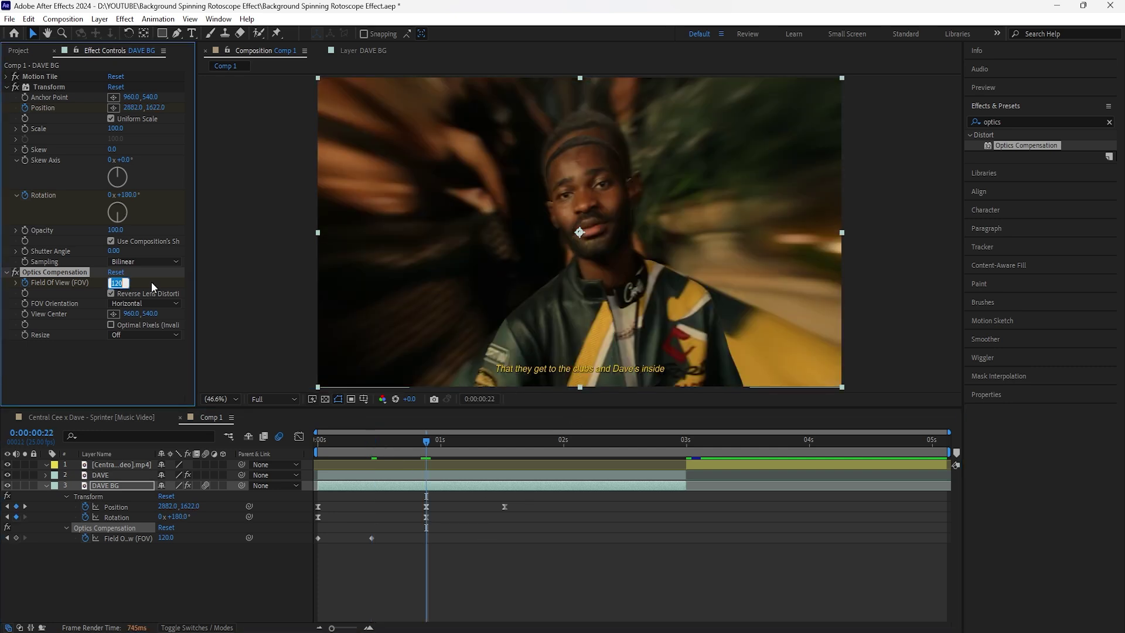
type("0")
key("Return")
Step: Apply Easy Ease to all three Field Of View keyframes on DAVE BG
left_click_drag(435, 527, 310, 550)
right_click(426, 540)
mouse_move(467, 539)
left_click(674, 567)
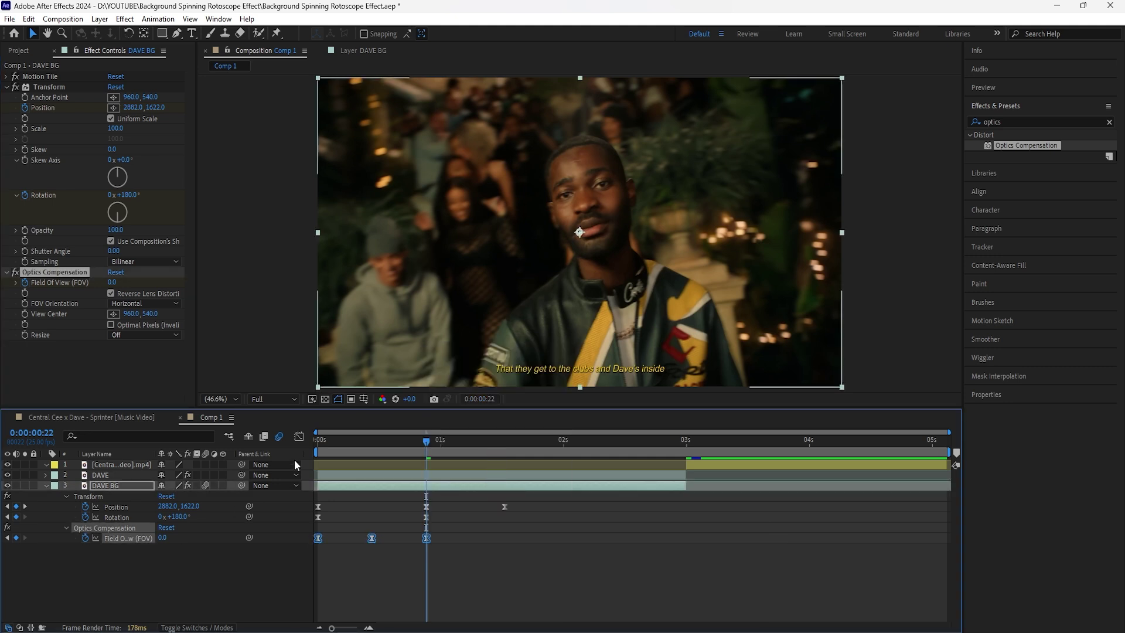
Step: Adjust the easing of the Field Of View keyframes in the graph and preview the distortion from the start
left_click(299, 436)
left_click_drag(362, 531, 358, 532)
left_click_drag(447, 525, 416, 537)
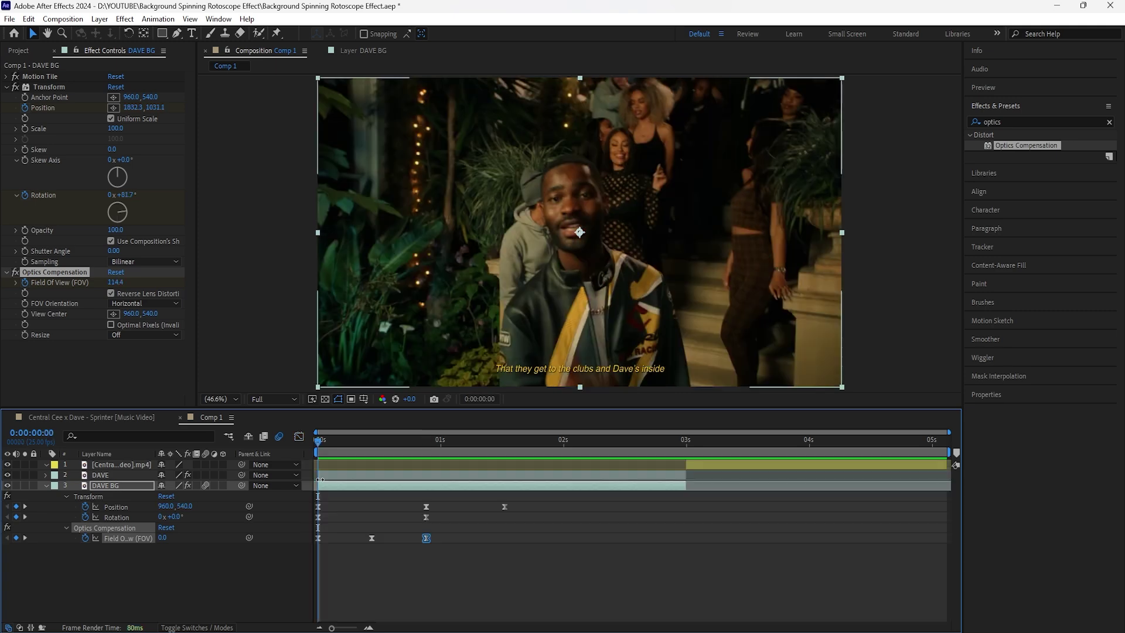
key("space")
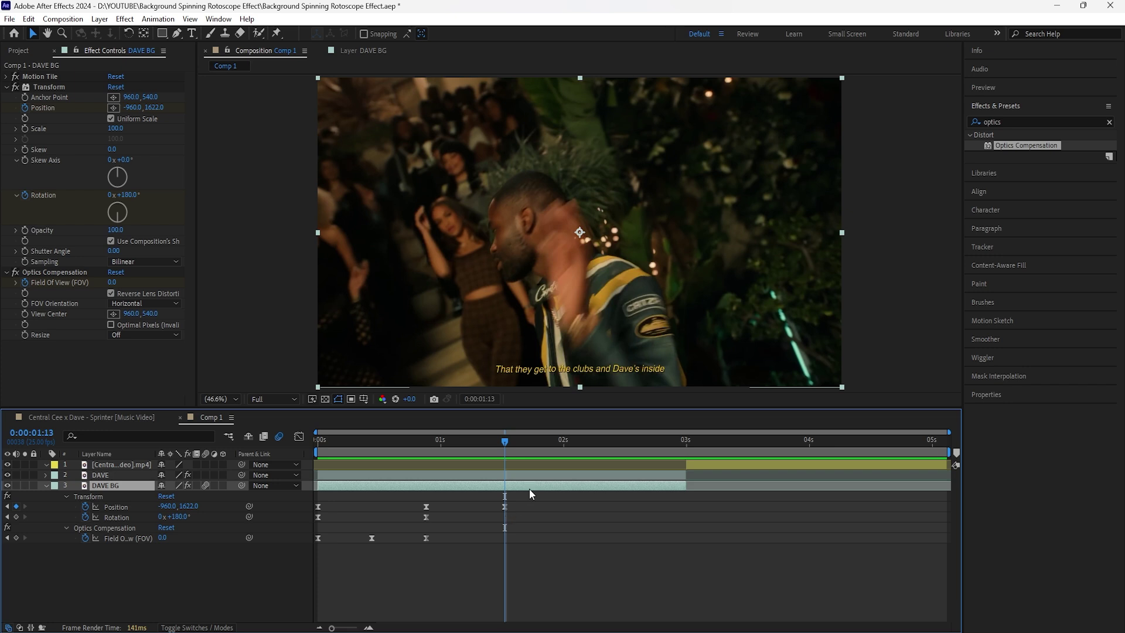
Step: At 0:00:02:08, keyframe DAVE BG's Transform Position at 6885, 1622 and preview the movement from 0:00:01:13
key("space")
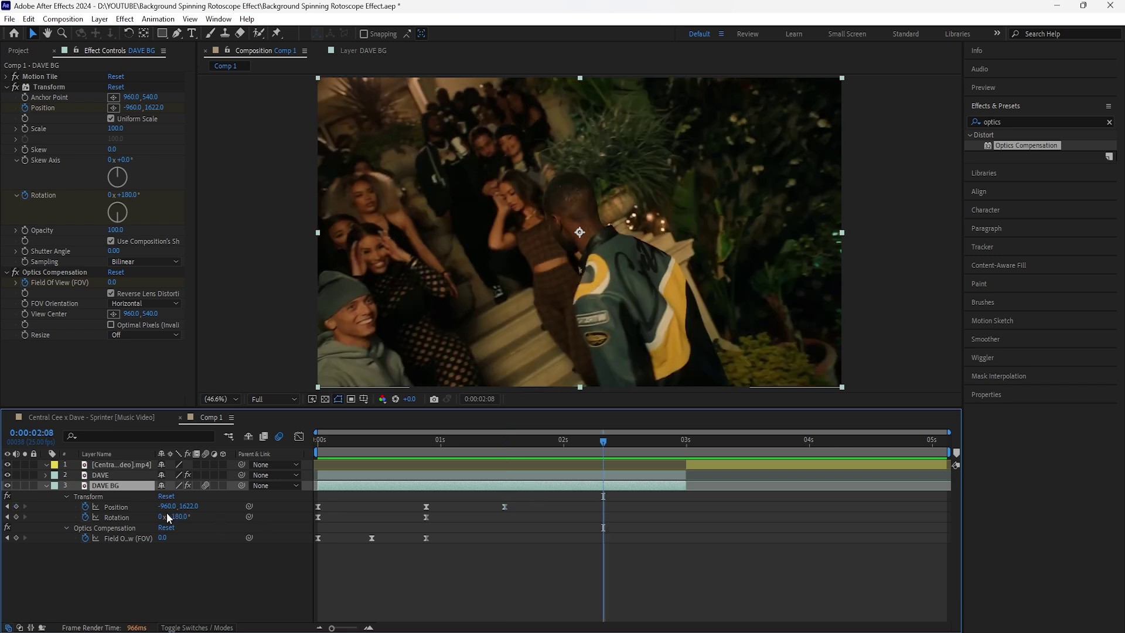
left_click_drag(167, 506, 695, 528)
left_click_drag(167, 508, 1122, 511)
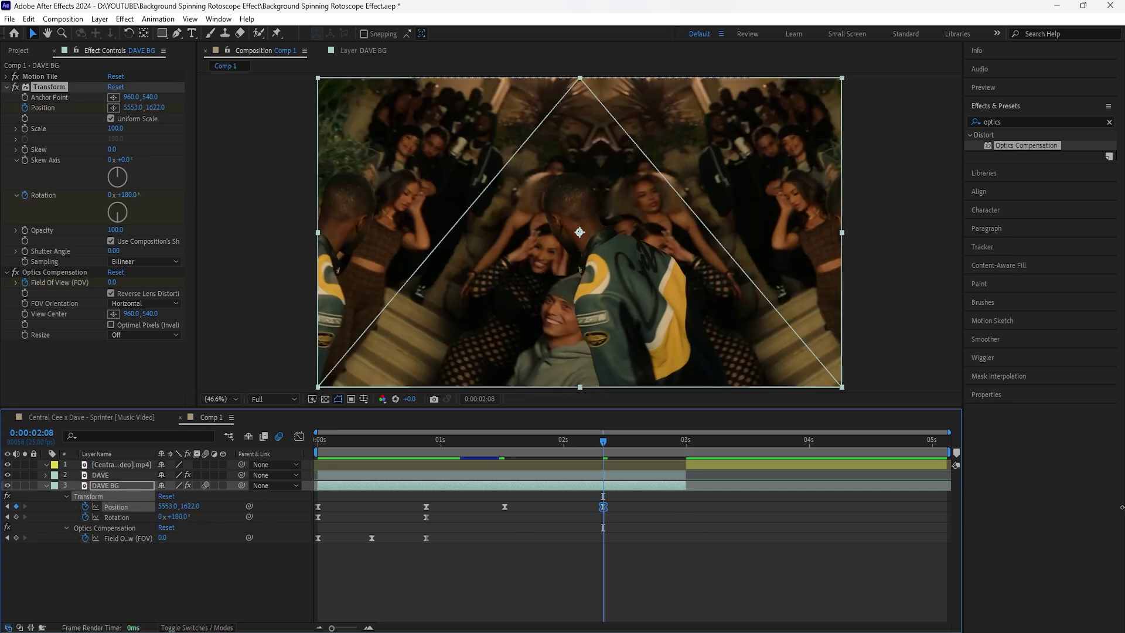
left_click(507, 446)
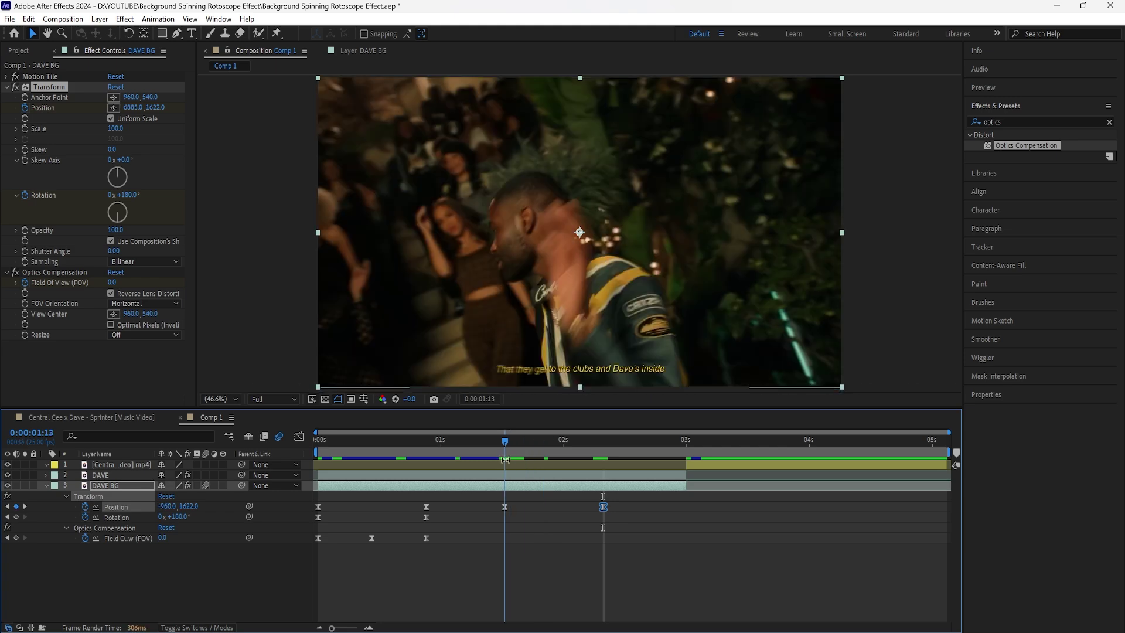
key("space")
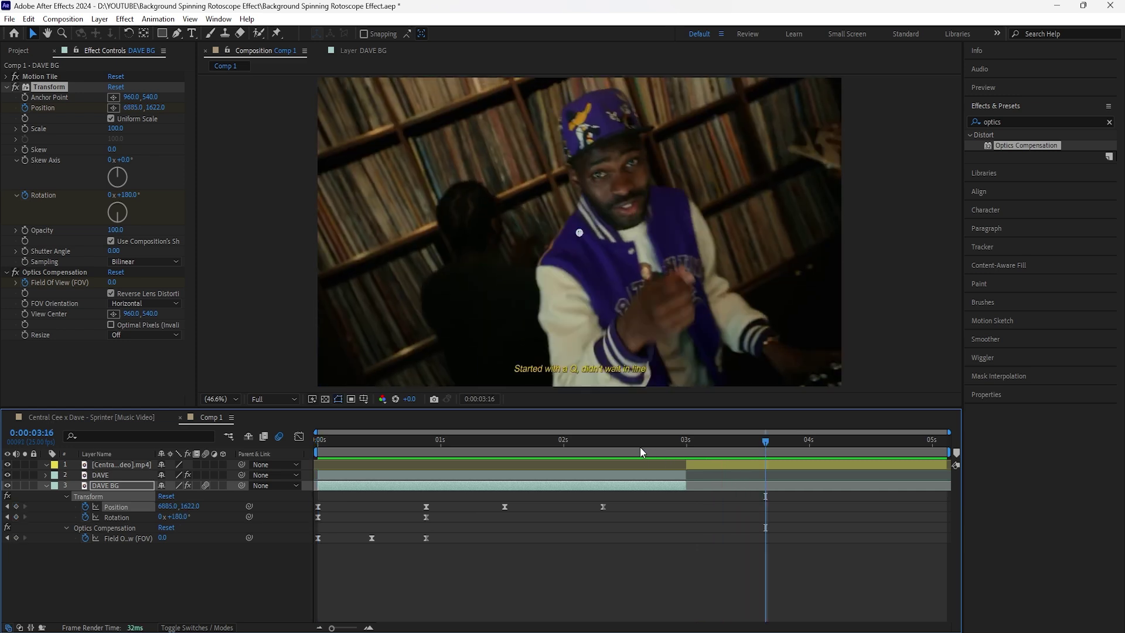
Step: Inspect the frames from 0:00:02:08 back to 0:00:01:13, briefly toggling the transparency grid
left_click(610, 452)
left_click(325, 398)
left_click(325, 399)
left_click(604, 444)
left_click_drag(603, 444, 504, 463)
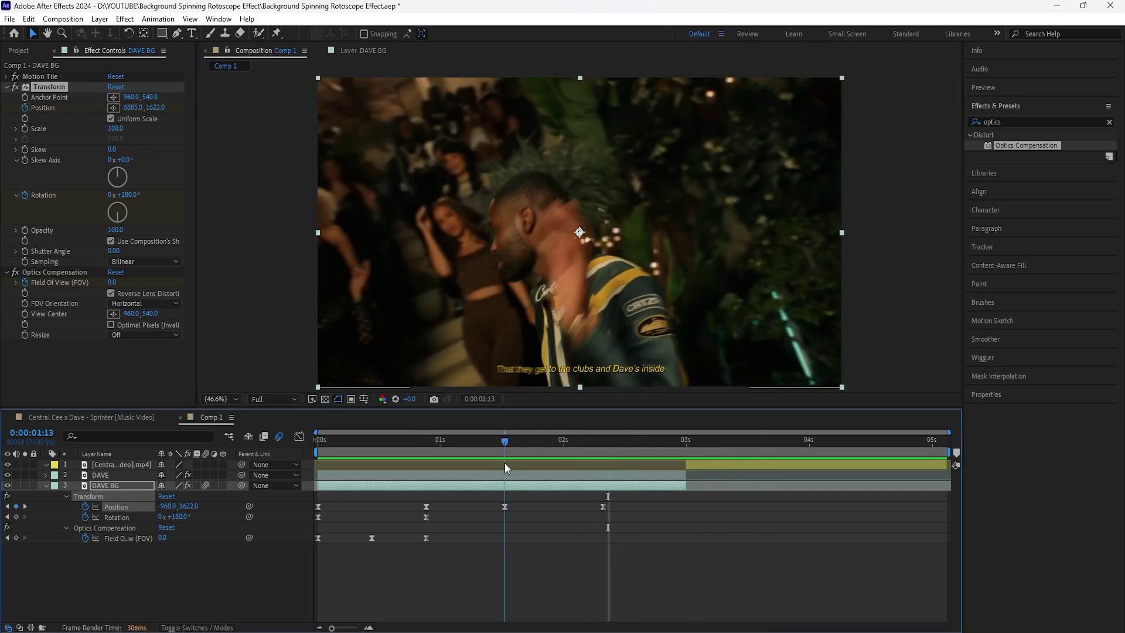
Step: Move the music video clip below DAVE BG in the layer stack and slide it to start at 0:00:01:13
left_click(117, 465)
left_click_drag(129, 466, 300, 559)
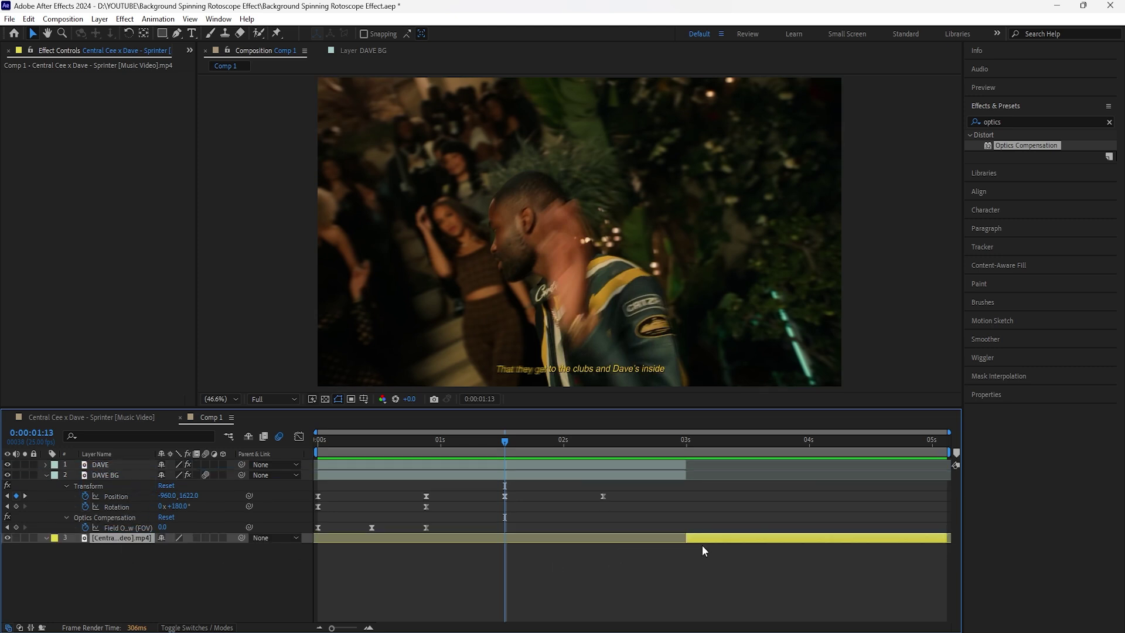
key("Home")
left_click_drag(726, 538, 542, 543)
left_click_drag(500, 438, 505, 497)
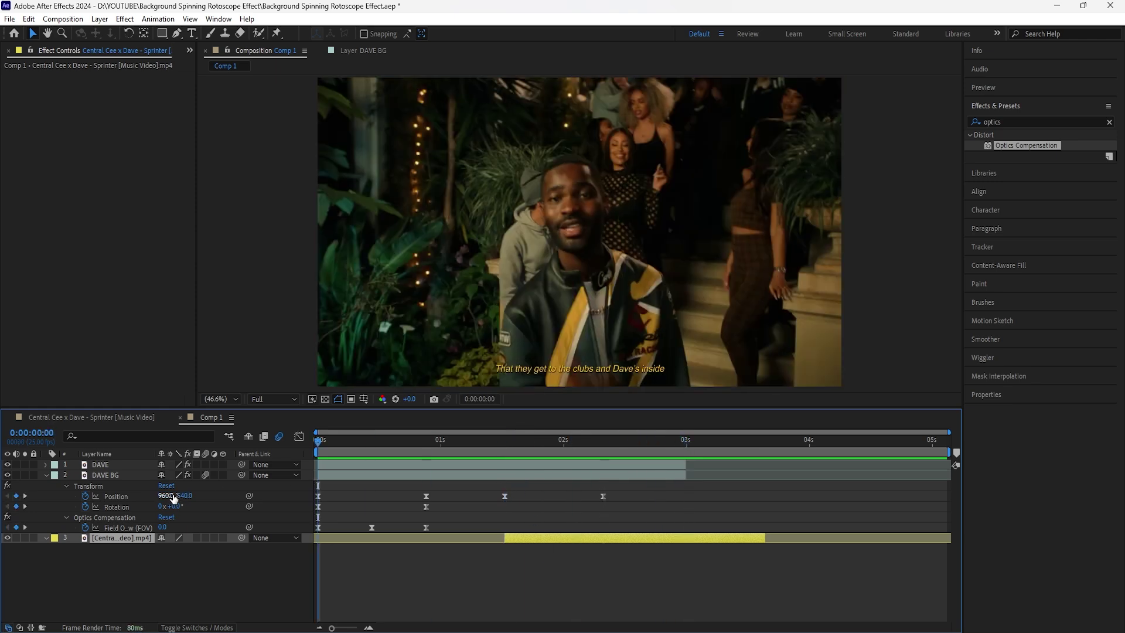
Step: Preview from the start and trim the composition to end with the music video clip at 0:00:03:16
key("space")
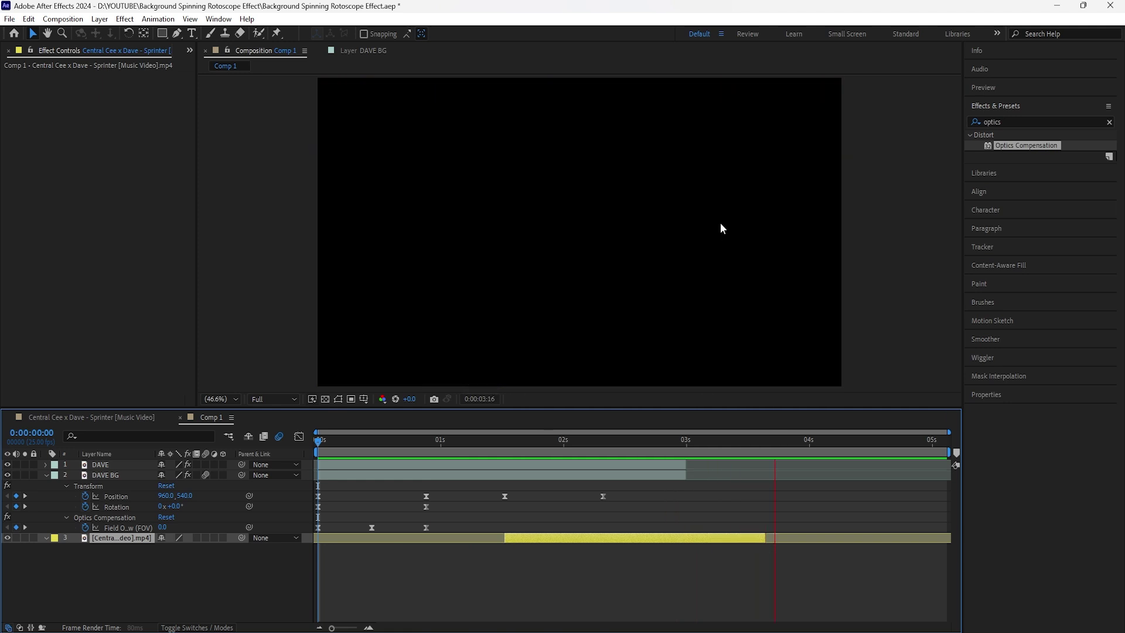
left_click(686, 440)
left_click_drag(948, 452, 771, 476)
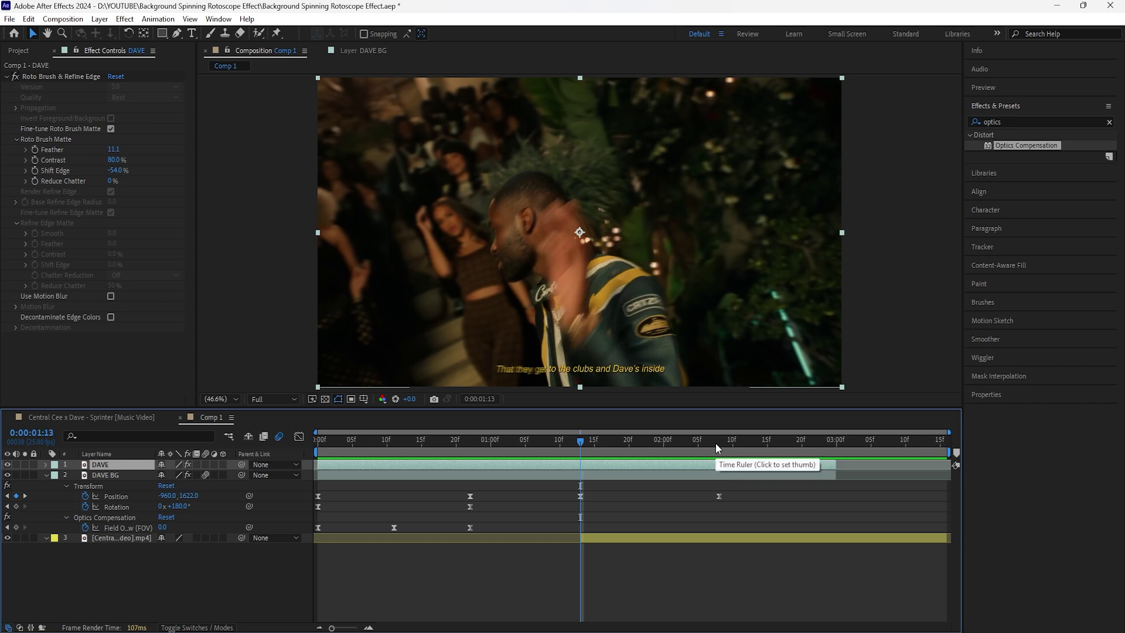
Step: Split the DAVE layer at 0:00:02:06 and keyframe the second part's Position at 960, 540
left_click(716, 442)
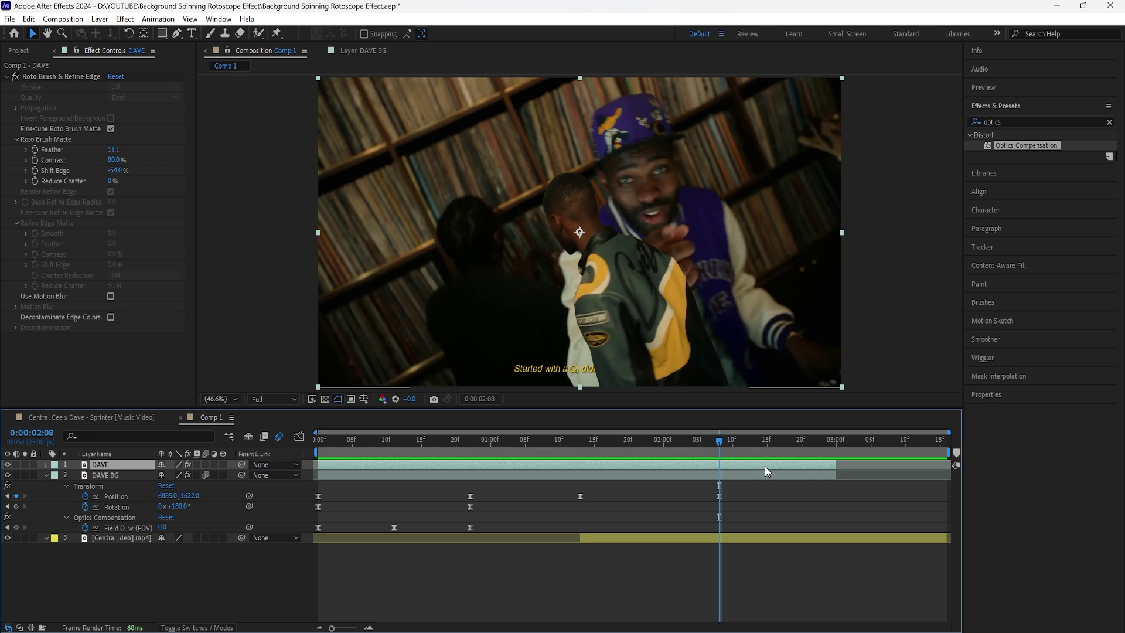
left_click(737, 477)
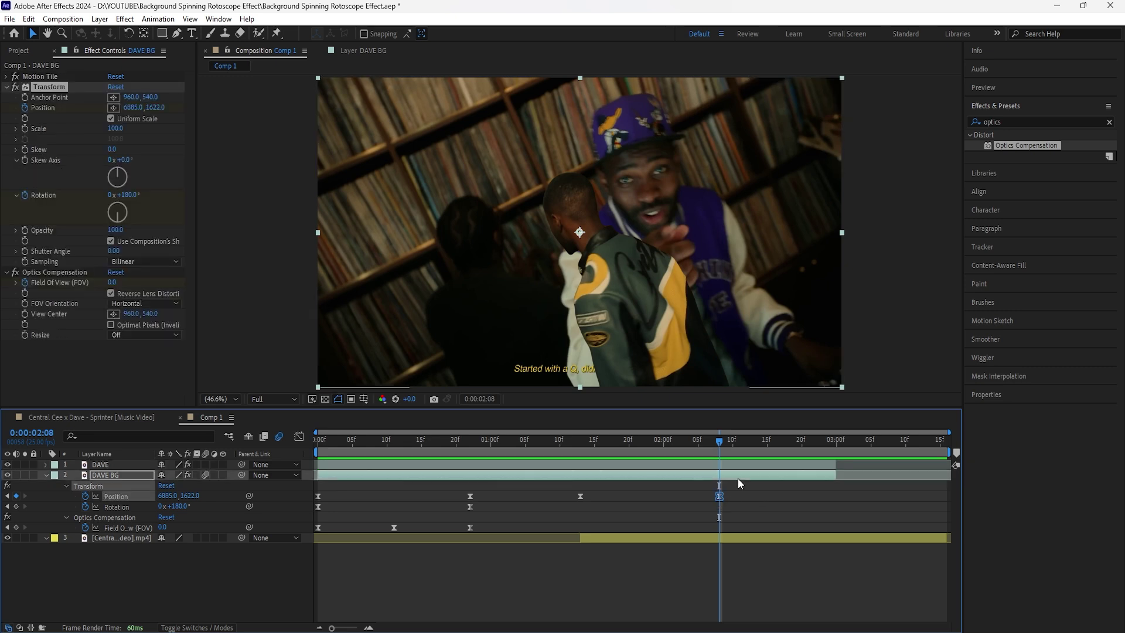
left_click(738, 464)
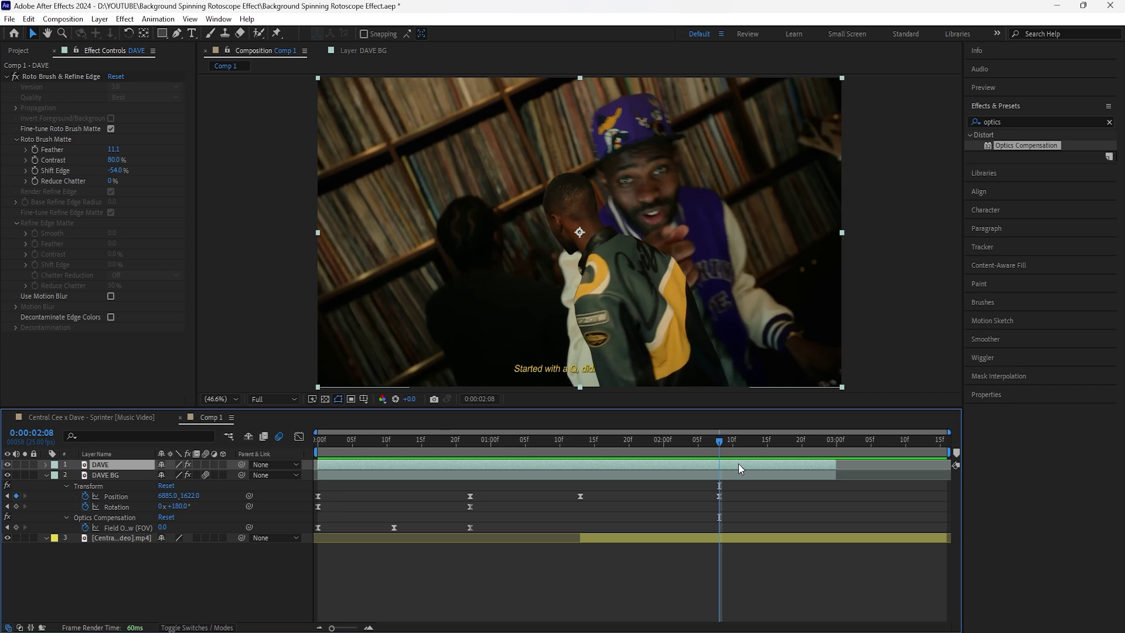
key("Page_Up")
key("Page_Up")
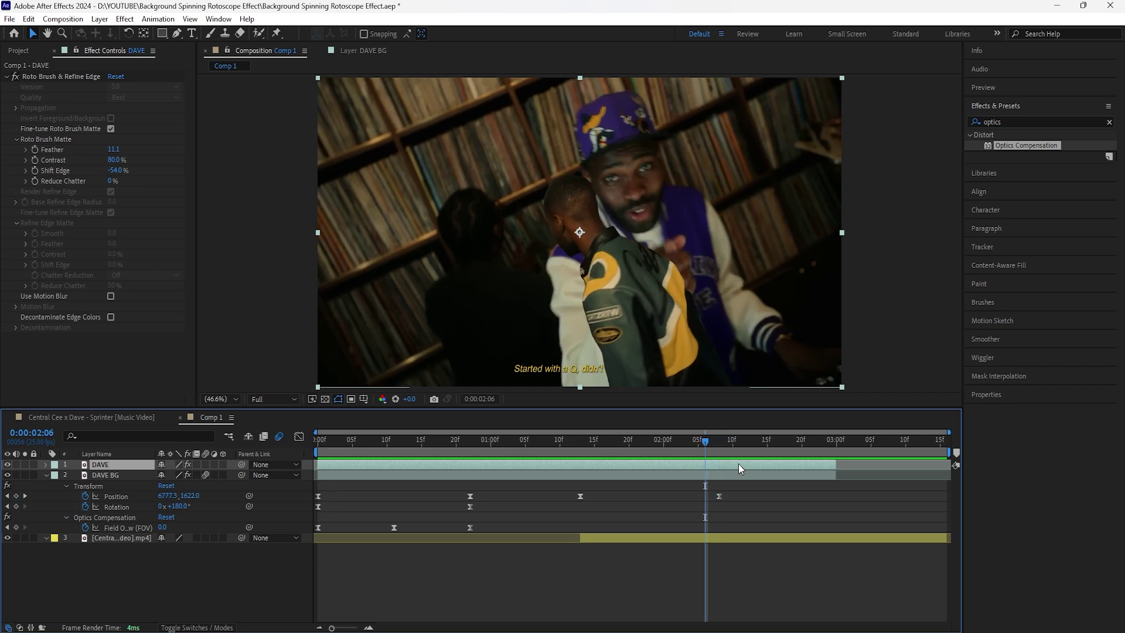
key("ctrl+shift+d")
key("p")
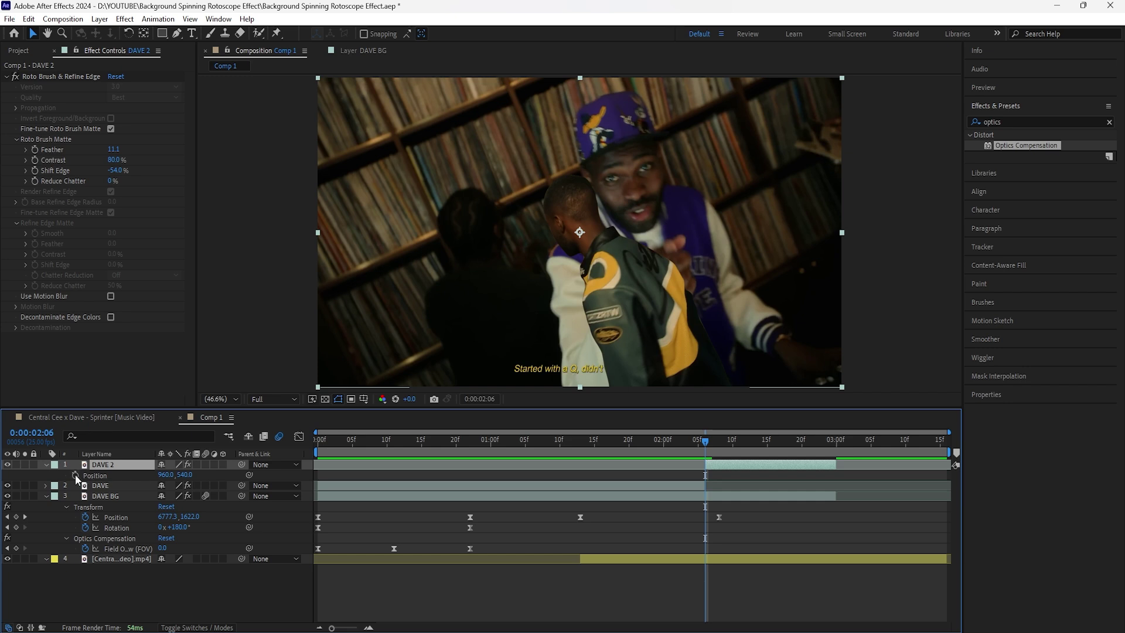
left_click(75, 475)
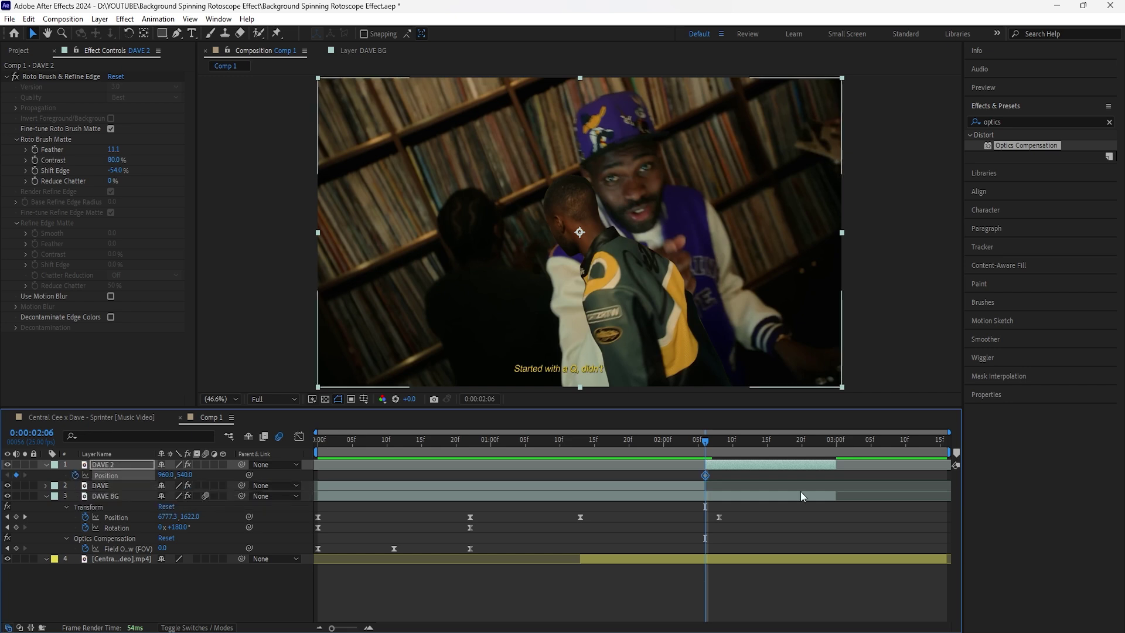
Step: Keyframe the DAVE 2 layer's Position at 2153, 540 at 0:00:02:16 and apply Easy Ease to both of its Position keyframes
key("shift+Page_Down")
left_click_drag(167, 474, 863, 475)
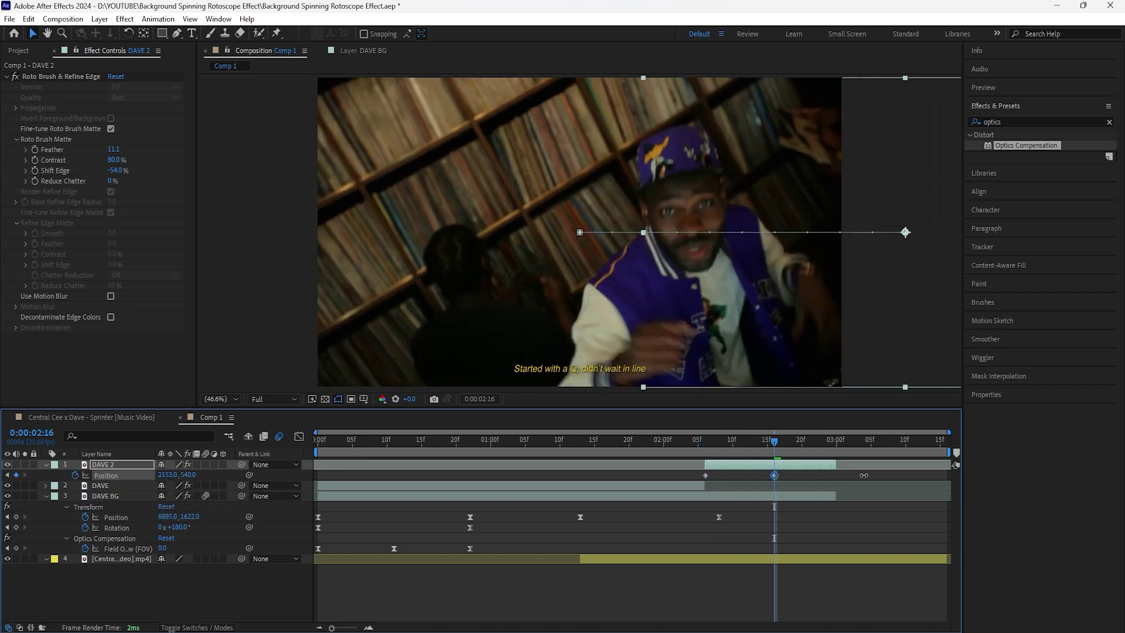
right_click(705, 475)
mouse_move(791, 466)
left_click(881, 506)
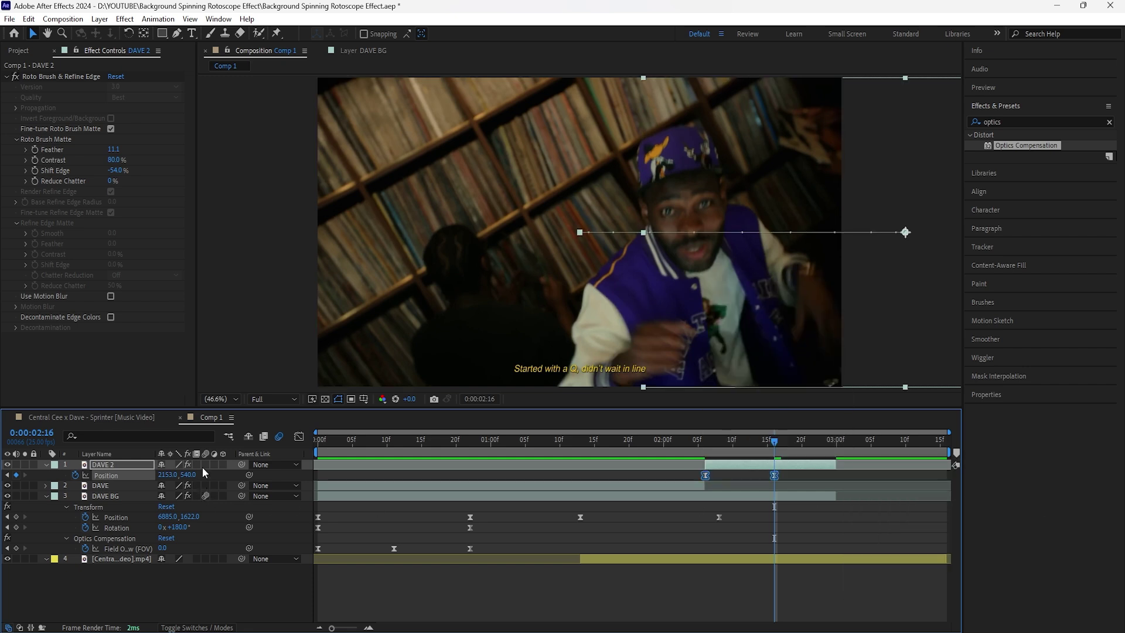
Step: Lengthen the ease into DAVE 2's last Position keyframe on the speed graph and preview the composition from the start
left_click(299, 436)
left_click_drag(764, 594, 757, 596)
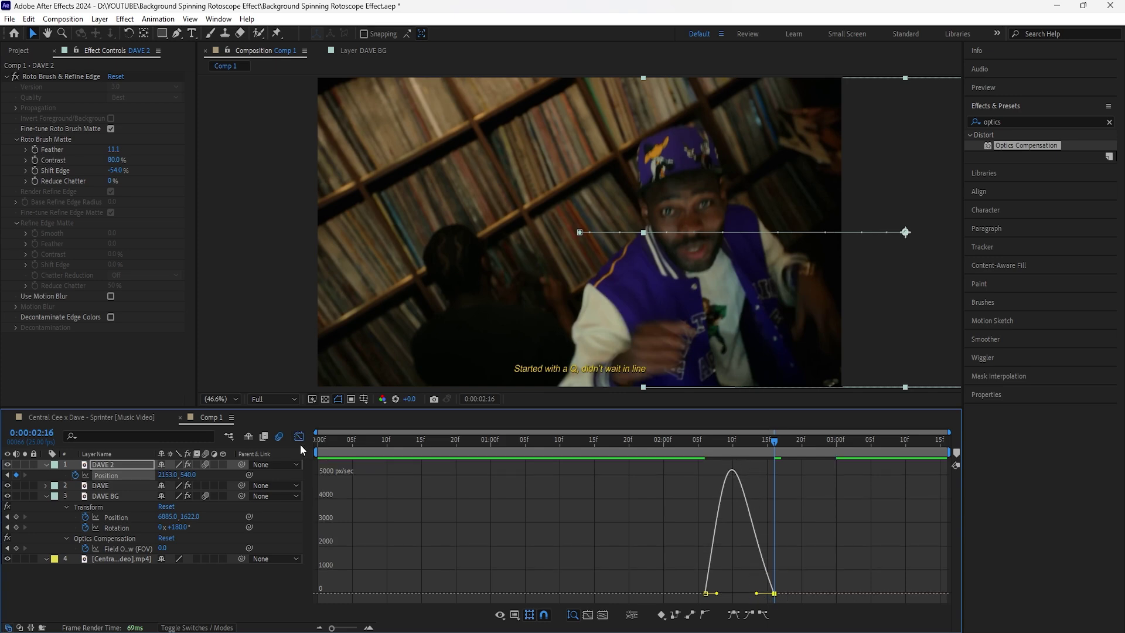
left_click(299, 437)
key("space")
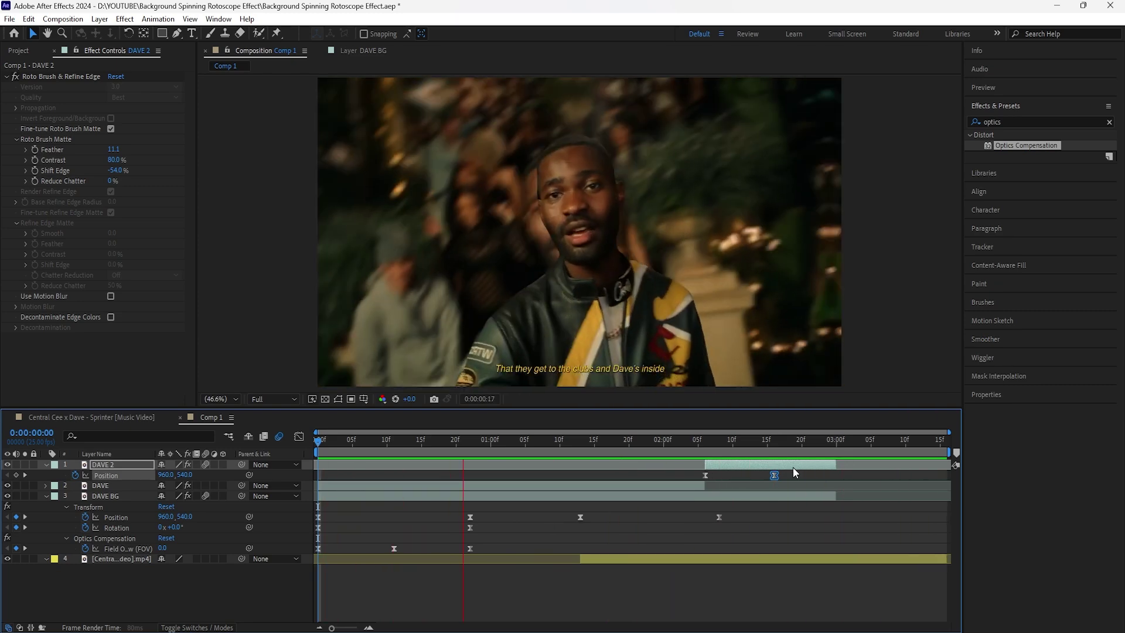
key("space")
Step: Apply Fast Box Blur with radius 6 and Repeat Edge Pixels to the music video clip, keyframing Blur Radius at 0:00:02:06
left_click_drag(866, 441, 705, 483)
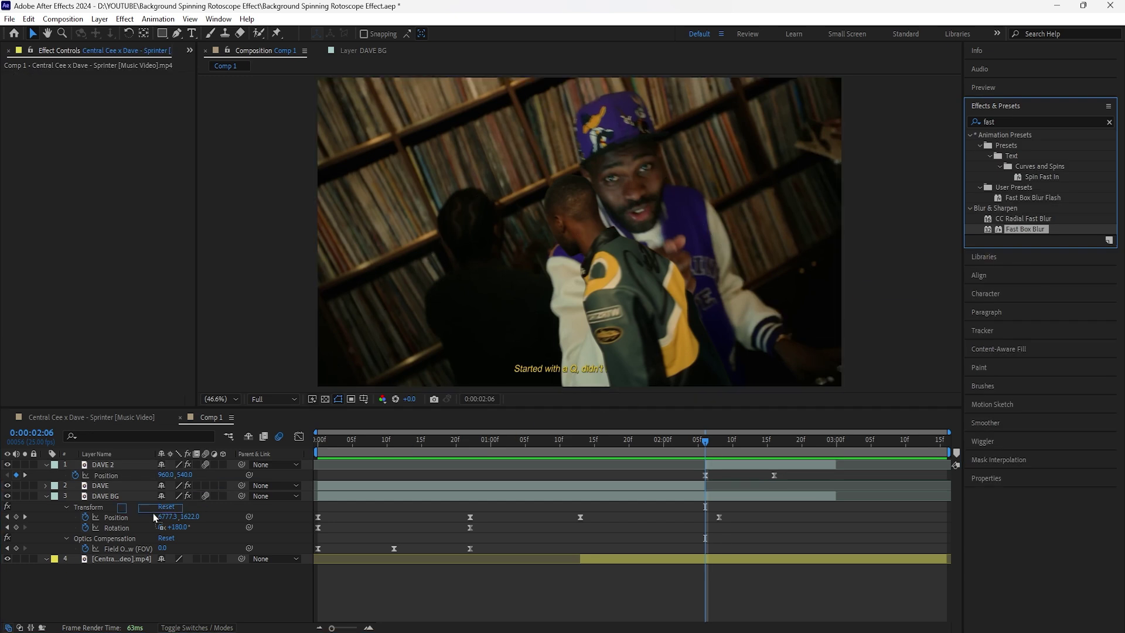
left_click_drag(153, 518, 121, 560)
left_click(122, 560)
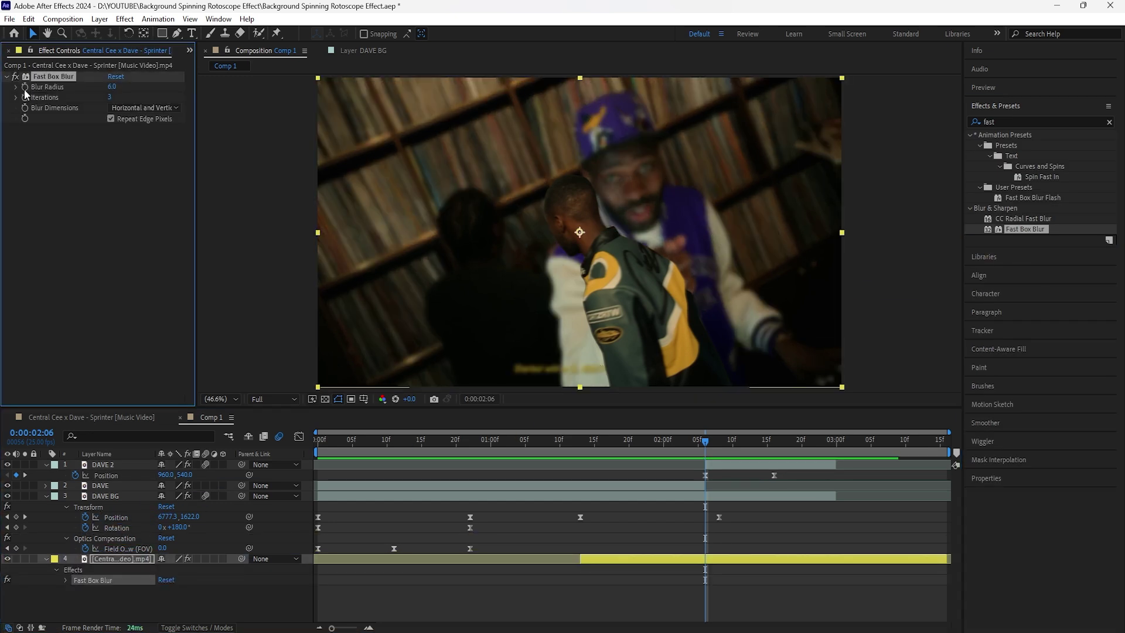
left_click(25, 87)
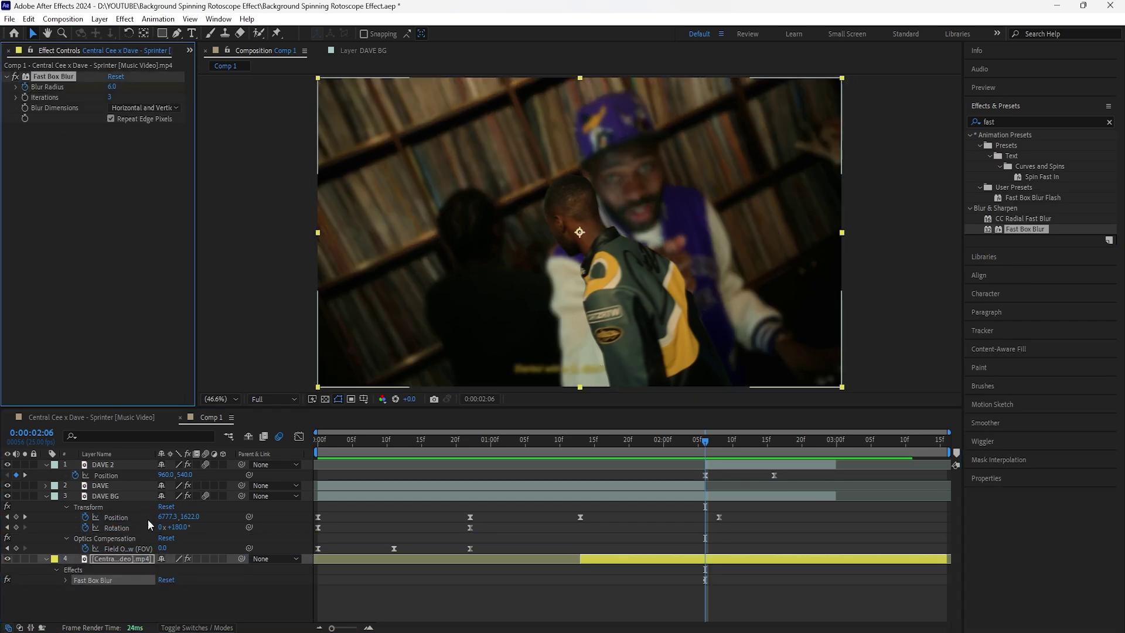
Step: Set the music video clip's Blur Radius to 0 at 0:00:02:16
left_click(710, 441)
left_click_drag(723, 443, 774, 441)
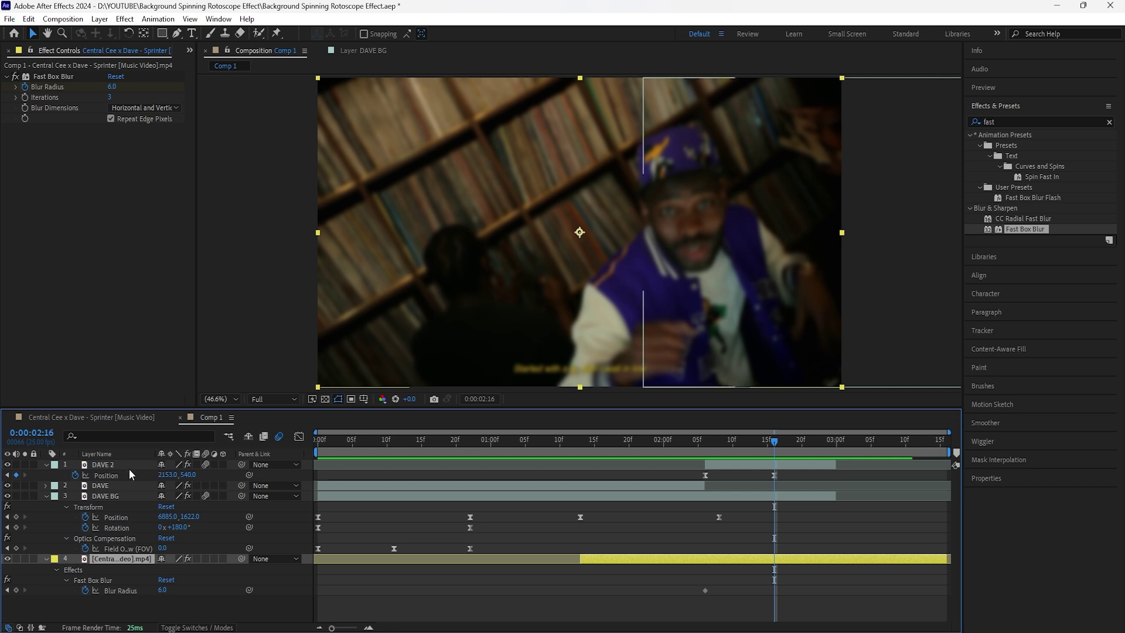
left_click(111, 87)
type("0")
key("Return")
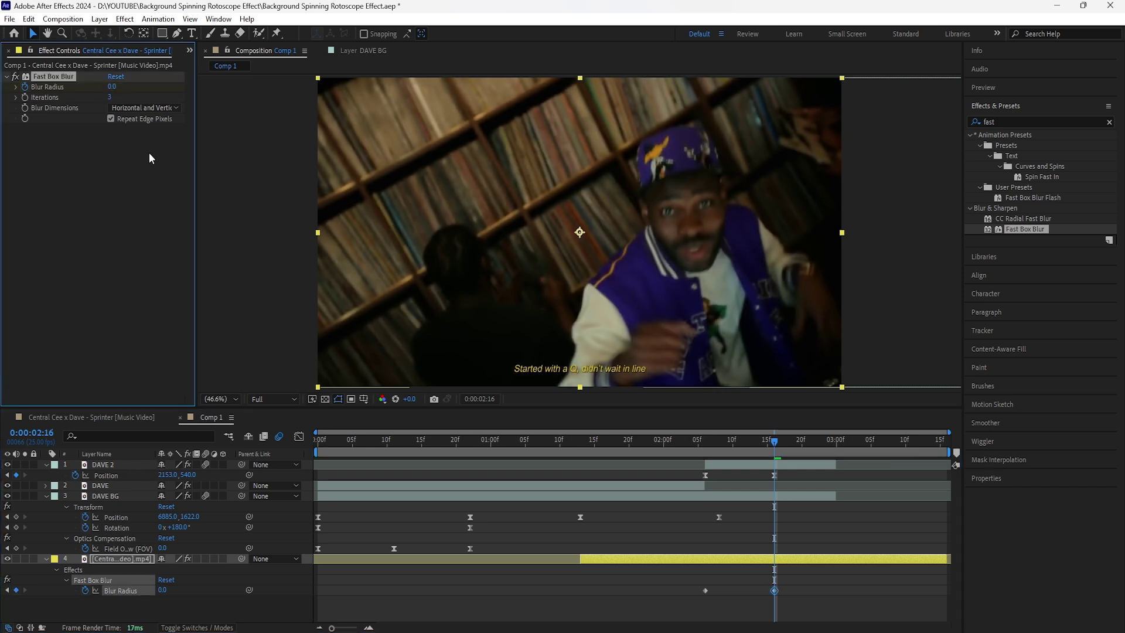
Step: Apply Easy Ease to both Blur Radius keyframes of the music video clip and preview the composition from the start
right_click(705, 590)
mouse_move(750, 581)
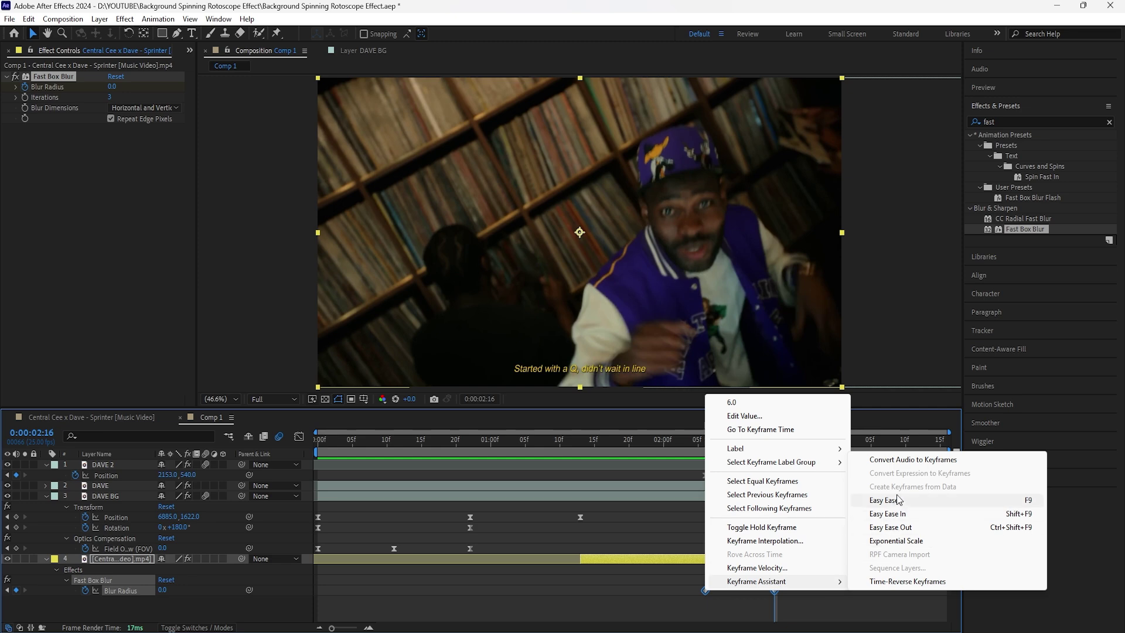
left_click(898, 499)
key("Home")
left_click(331, 529)
key("space")
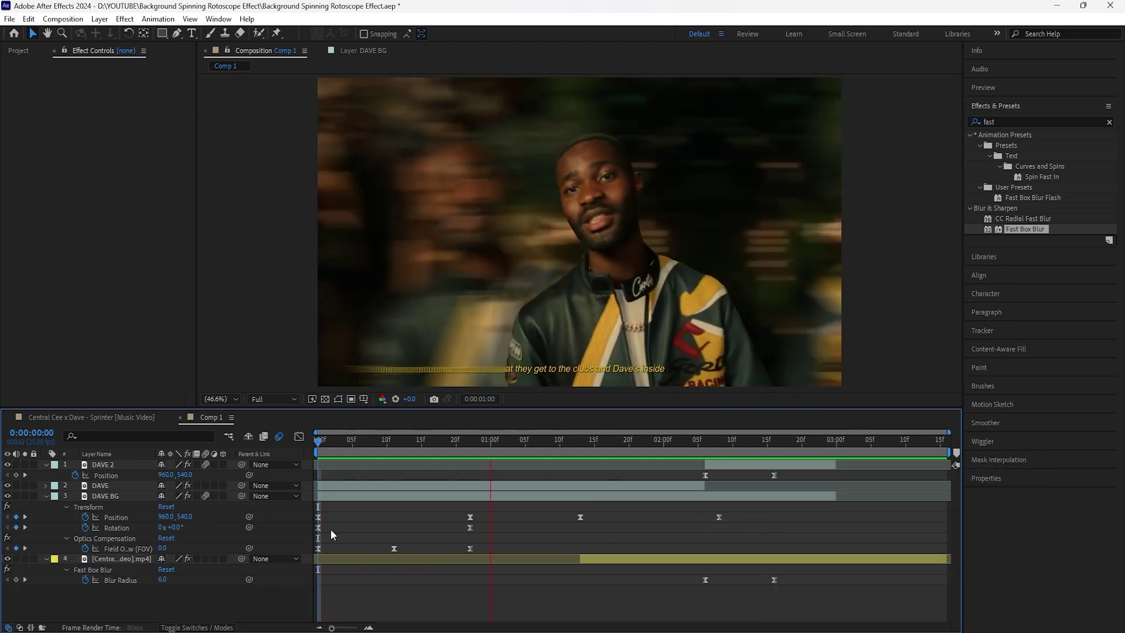